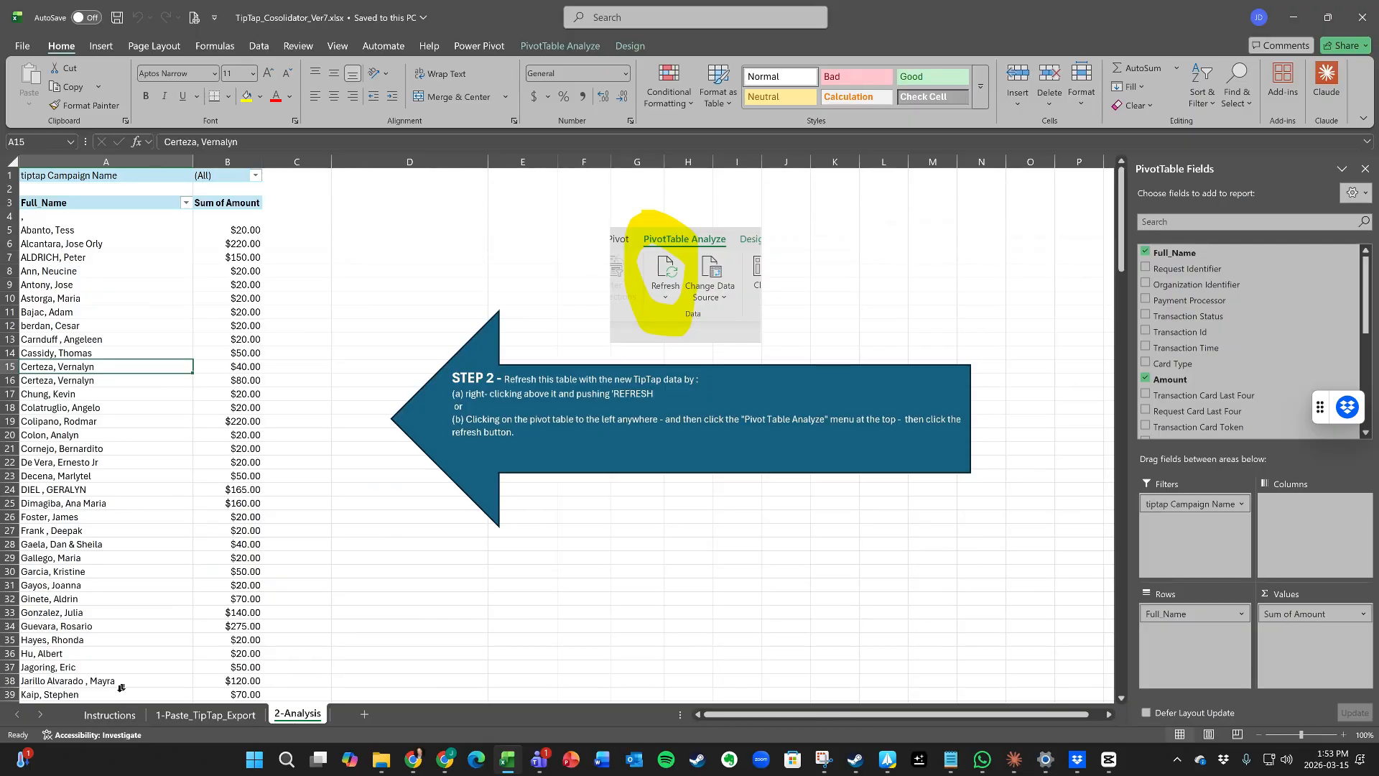
# Step: Switch to the Instructions sheet listing the four TipTap Consolidator steps
pyautogui.click(110, 714)
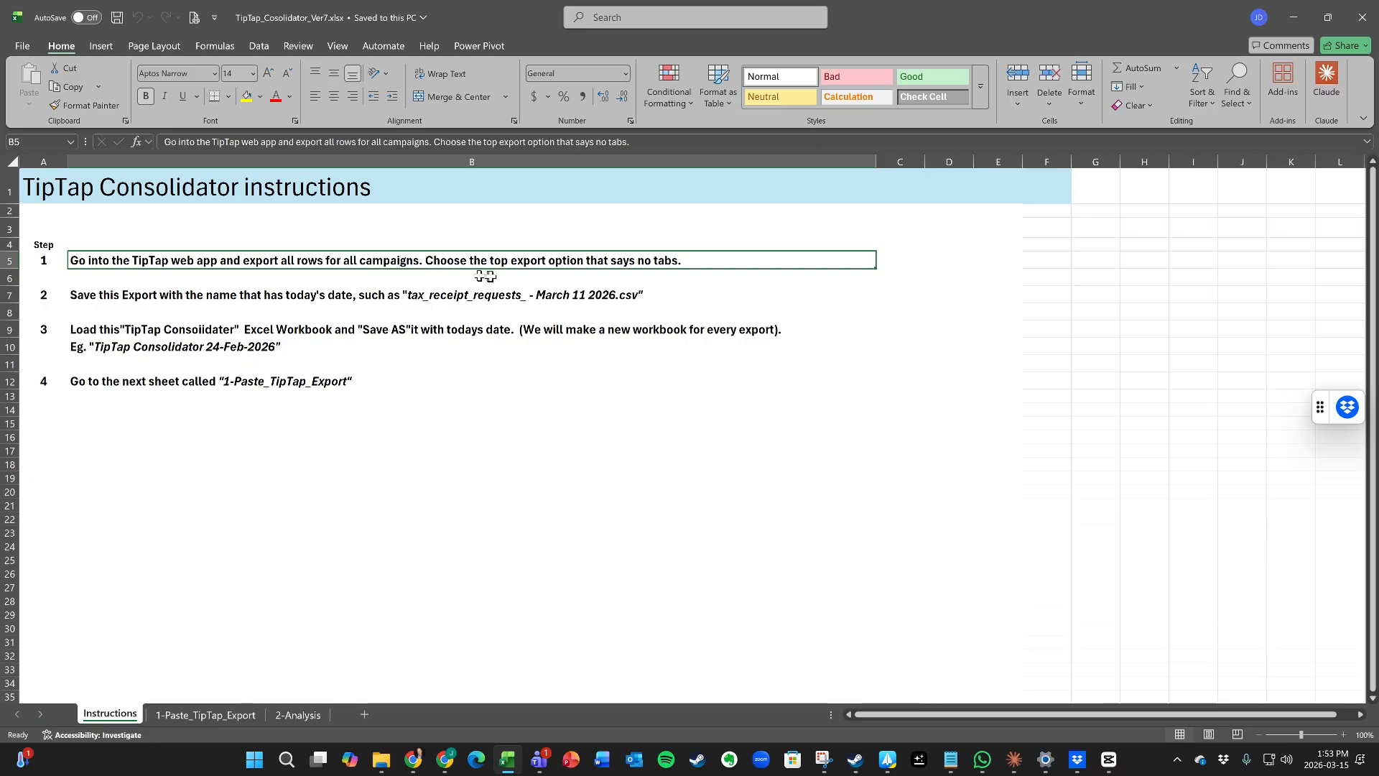
pyautogui.click(237, 292)
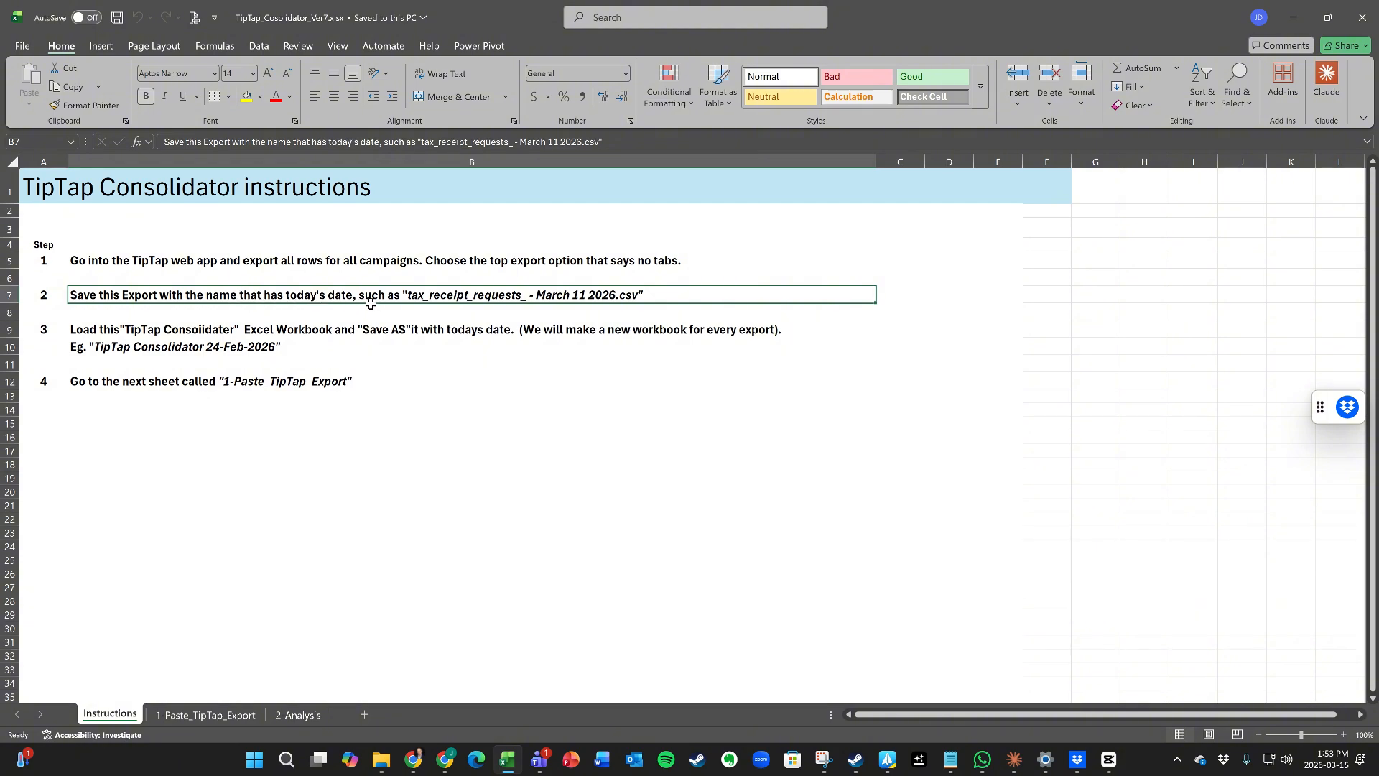
pyautogui.click(227, 331)
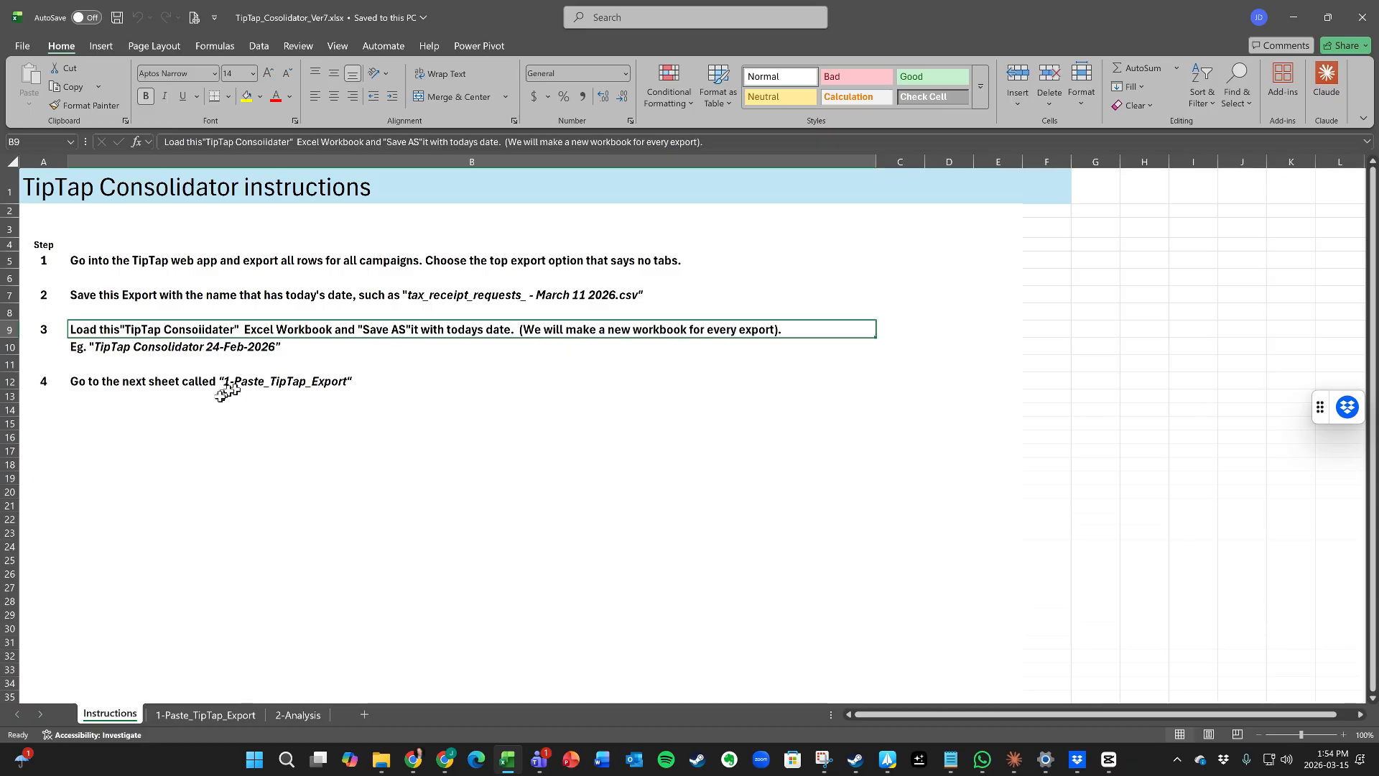
pyautogui.click(151, 379)
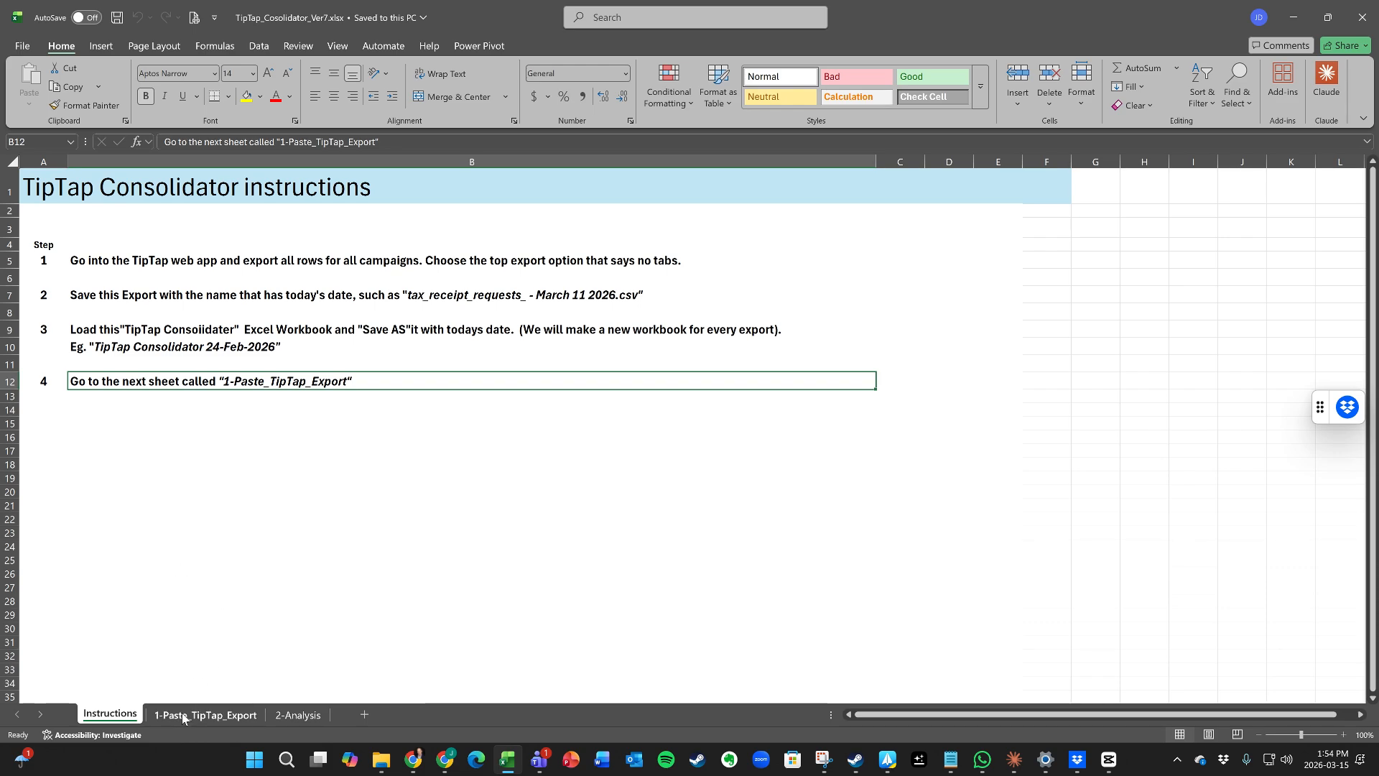
pyautogui.click(381, 763)
# Step: Open the tax_receipt_requests_ - March 11 2026 - Copy.csv export from the Pilmaken folder
pyautogui.click(413, 714)
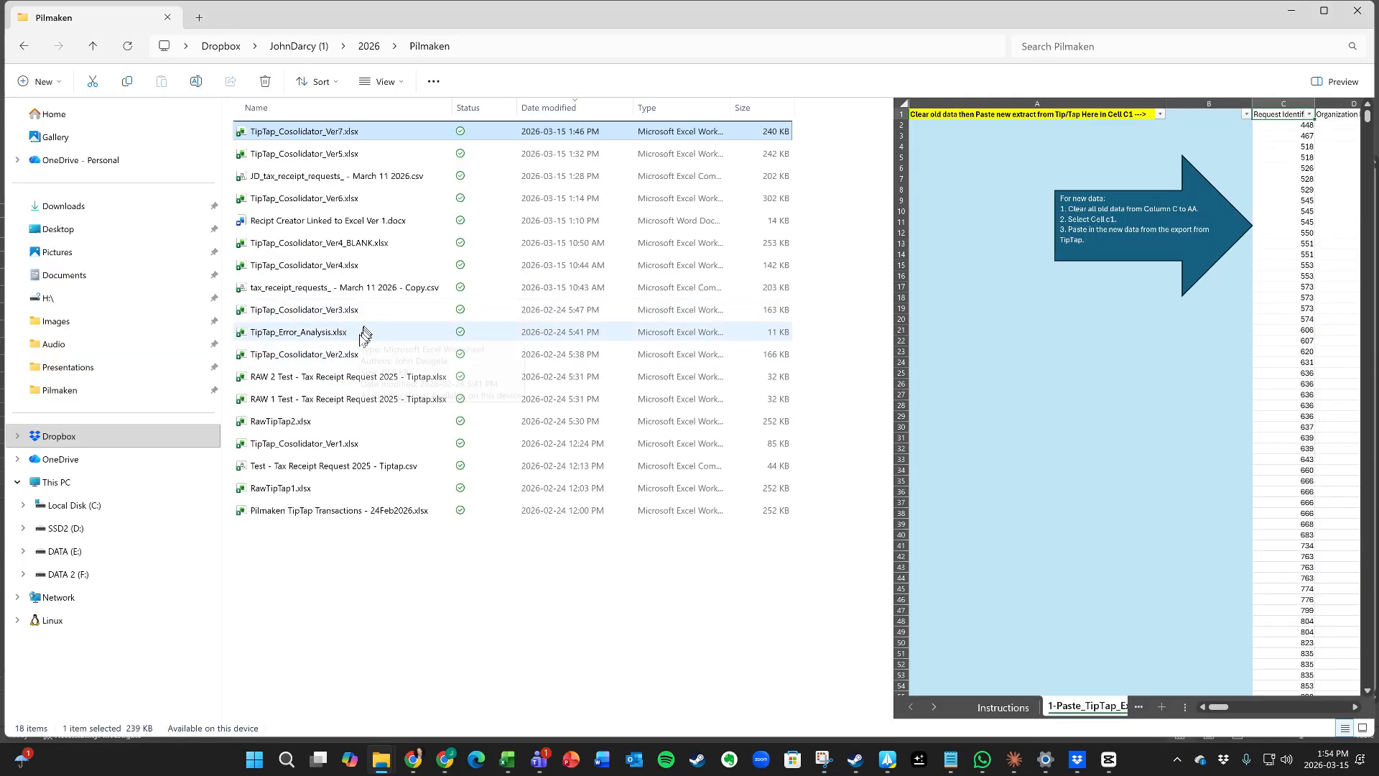
pyautogui.click(359, 291)
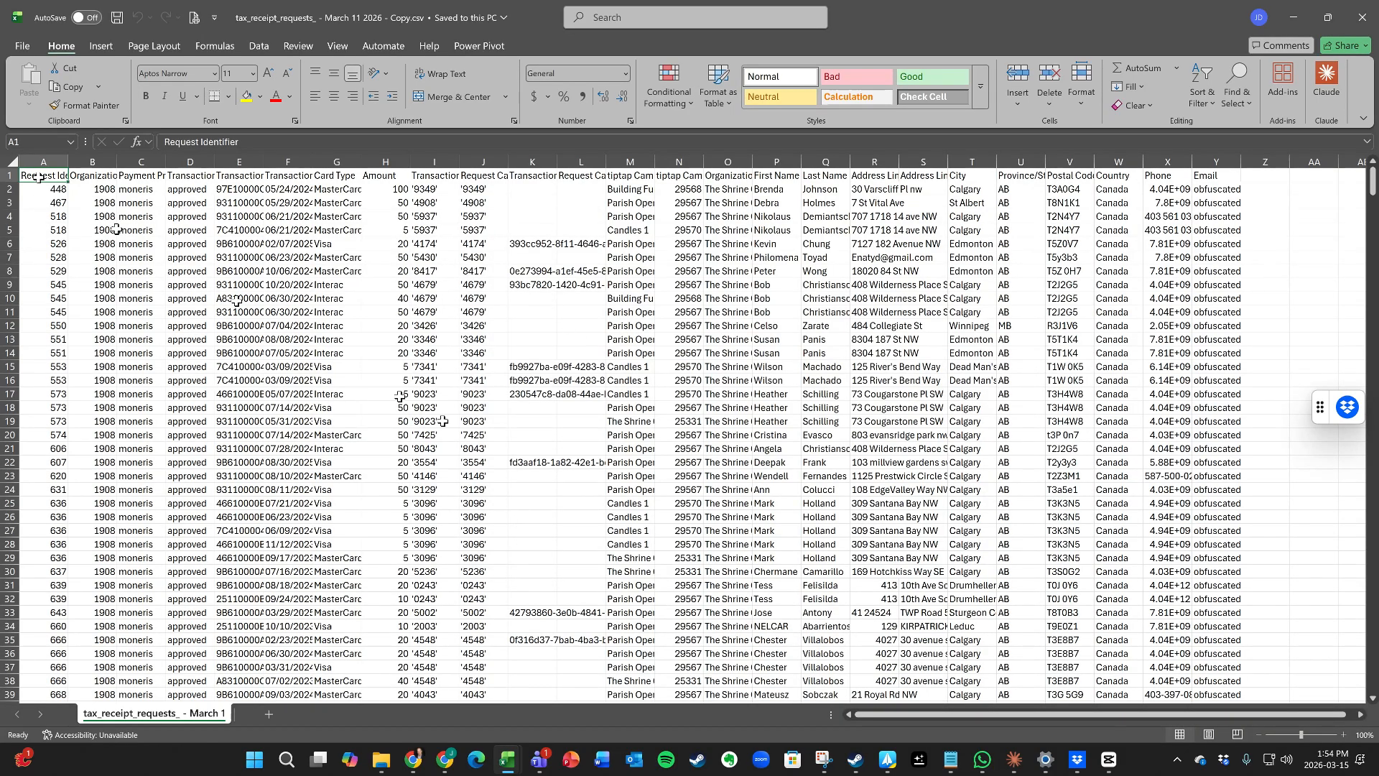
# Step: Return to the TipTap_Cosolidator_Ver7 workbook window from the Excel taskbar preview
pyautogui.hscroll(1, 1078, 431)
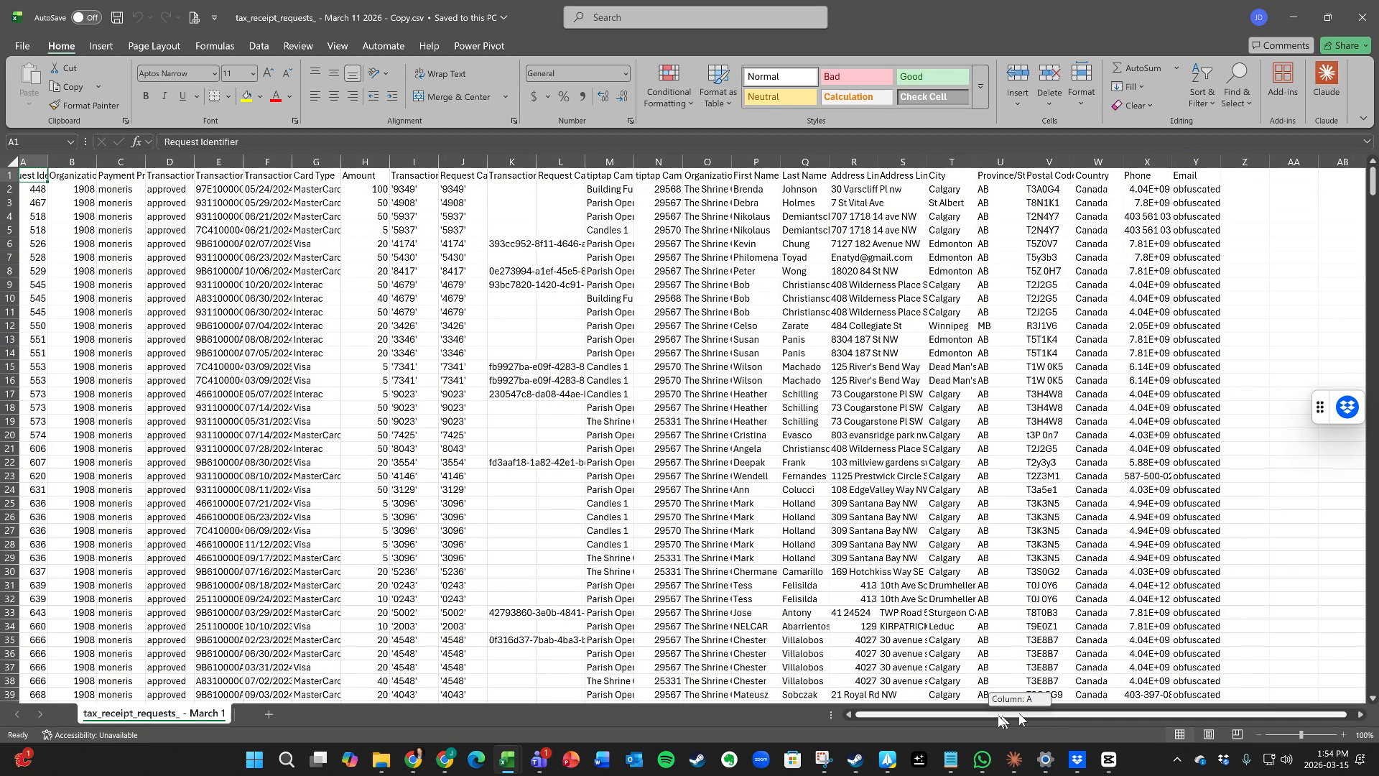
pyautogui.hscroll(-1, 719, 721)
pyautogui.moveTo(508, 760)
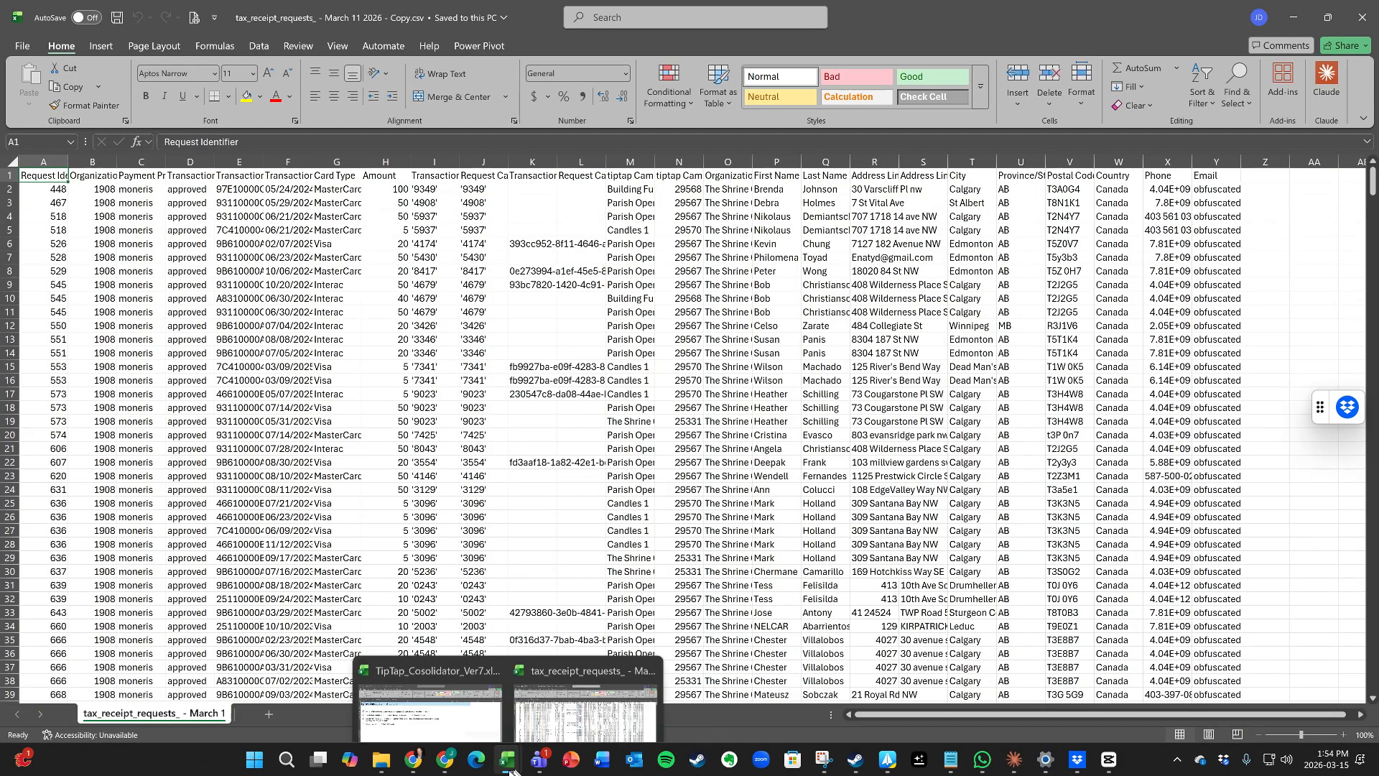
pyautogui.click(424, 689)
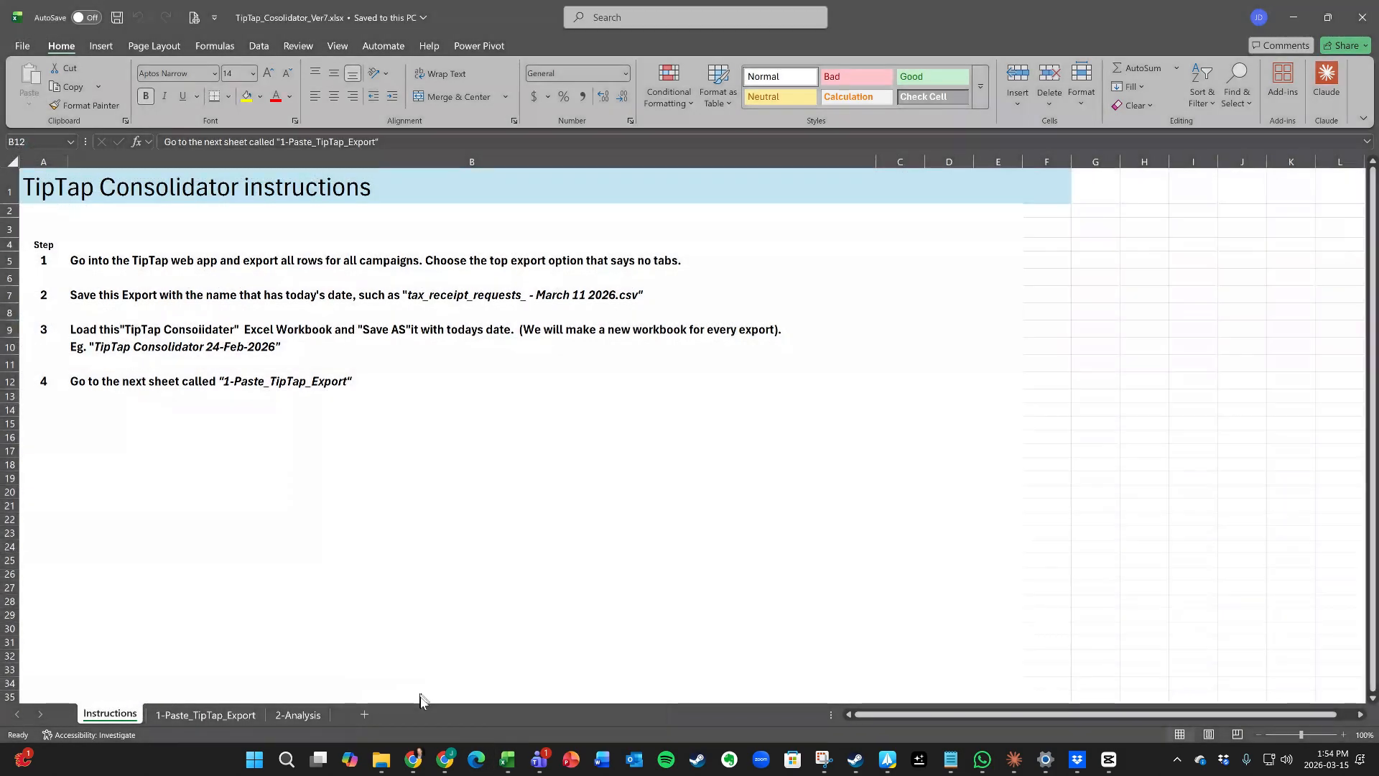
# Step: Clear columns C to AA on 1-Paste_TipTap_Export and select cell C1 for the new data
pyautogui.click(199, 715)
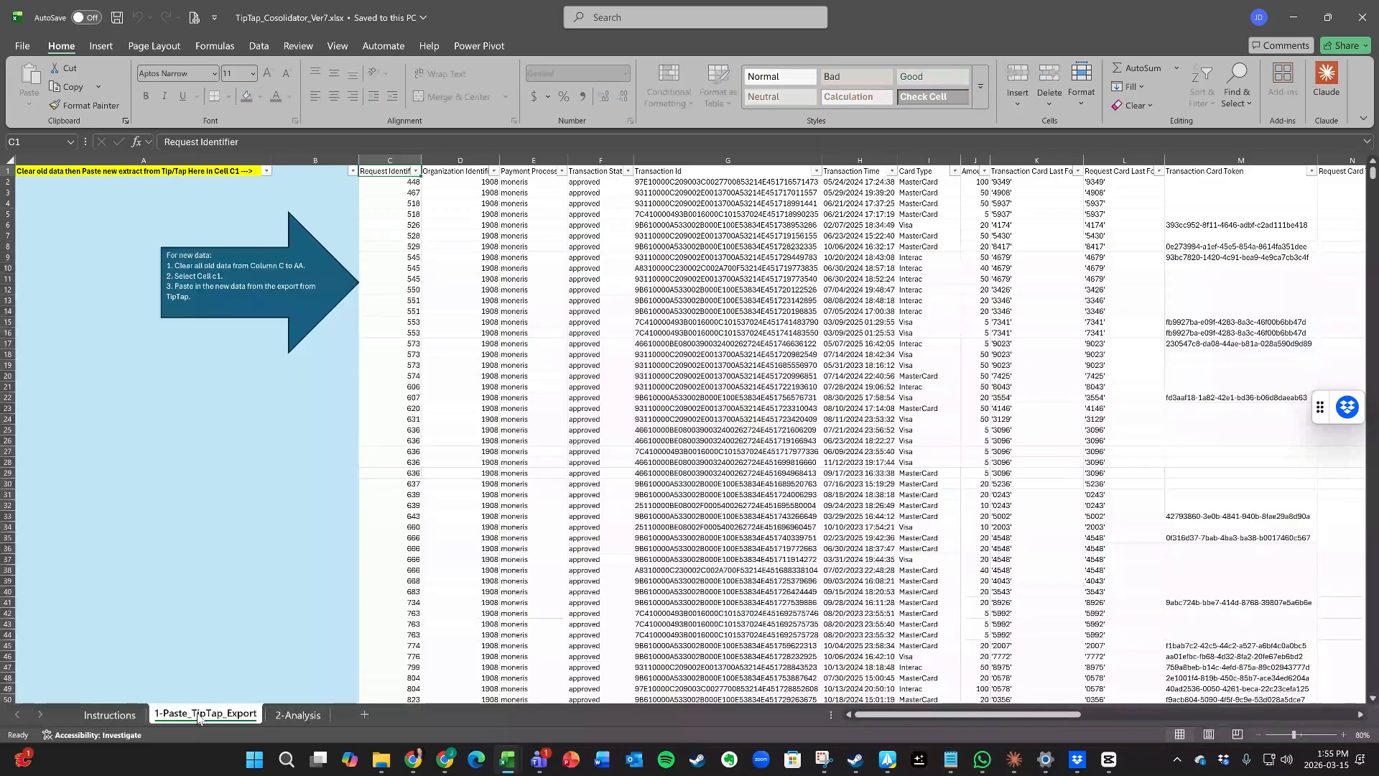
pyautogui.moveTo(380, 160); pyautogui.dragTo(1223, 159)
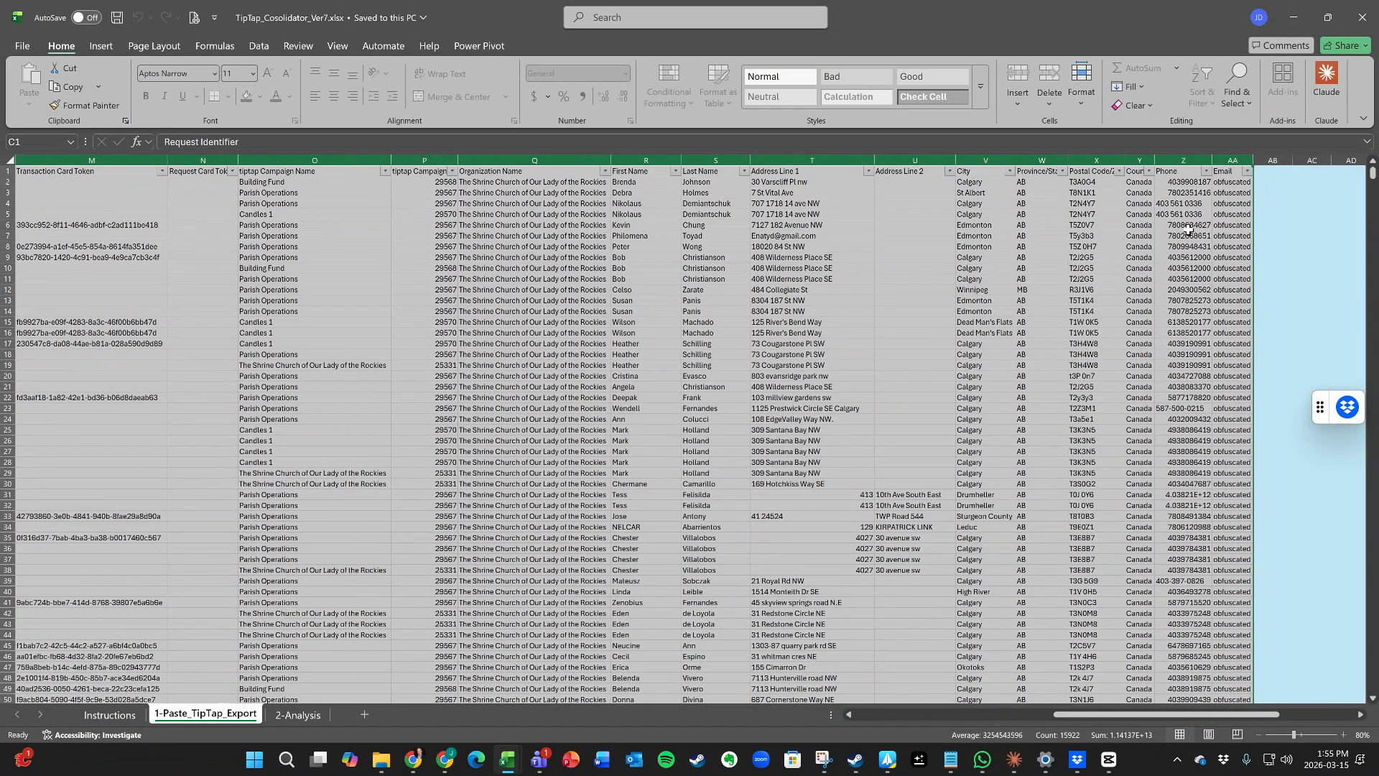
pyautogui.press('Delete')
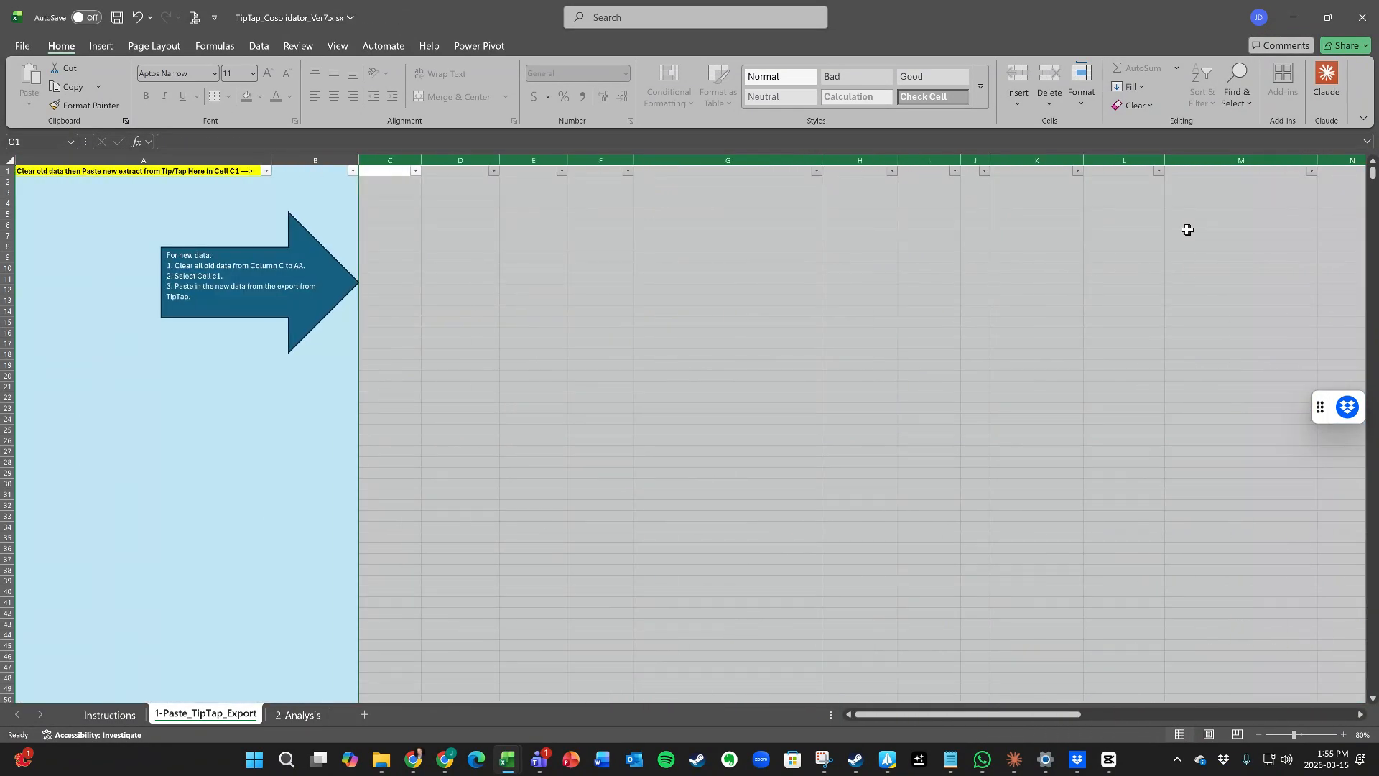
pyautogui.click(392, 172)
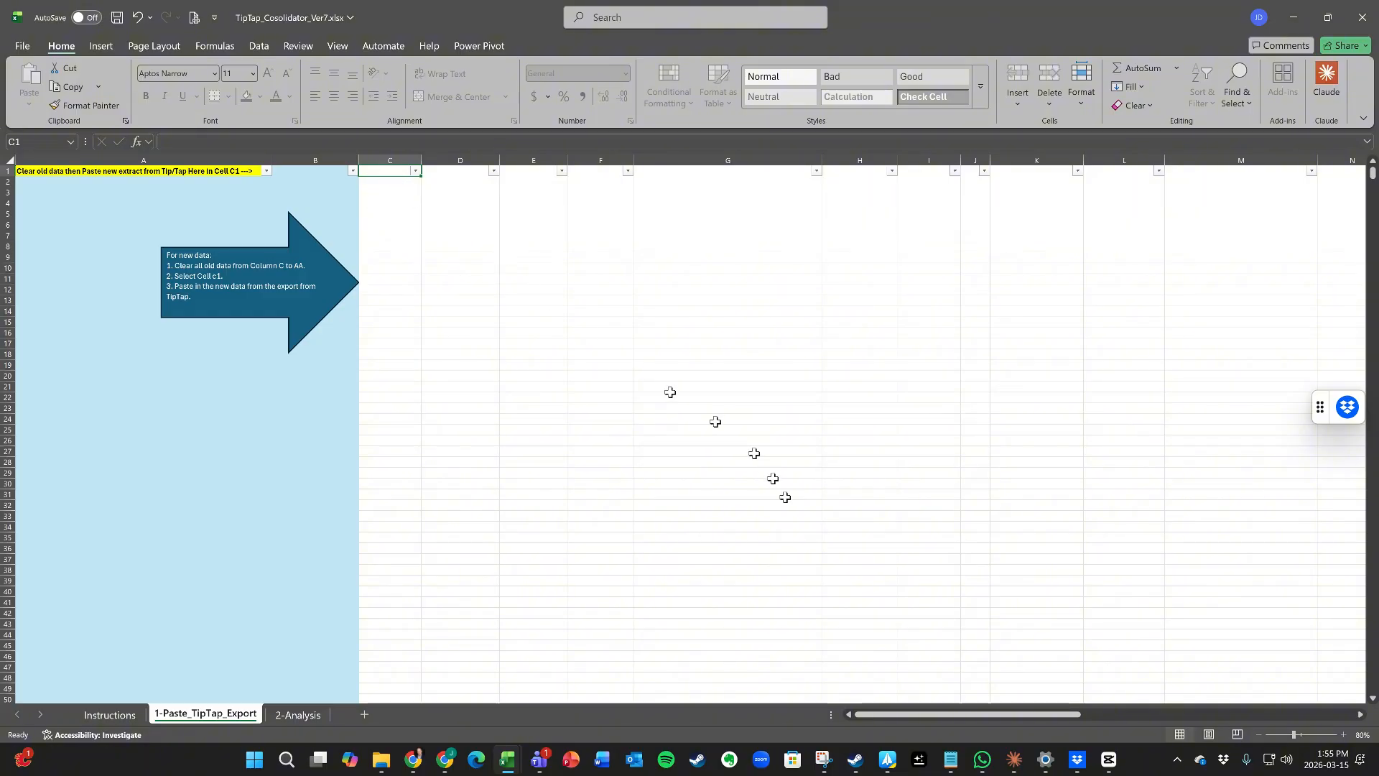
pyautogui.moveTo(972, 714); pyautogui.dragTo(729, 684)
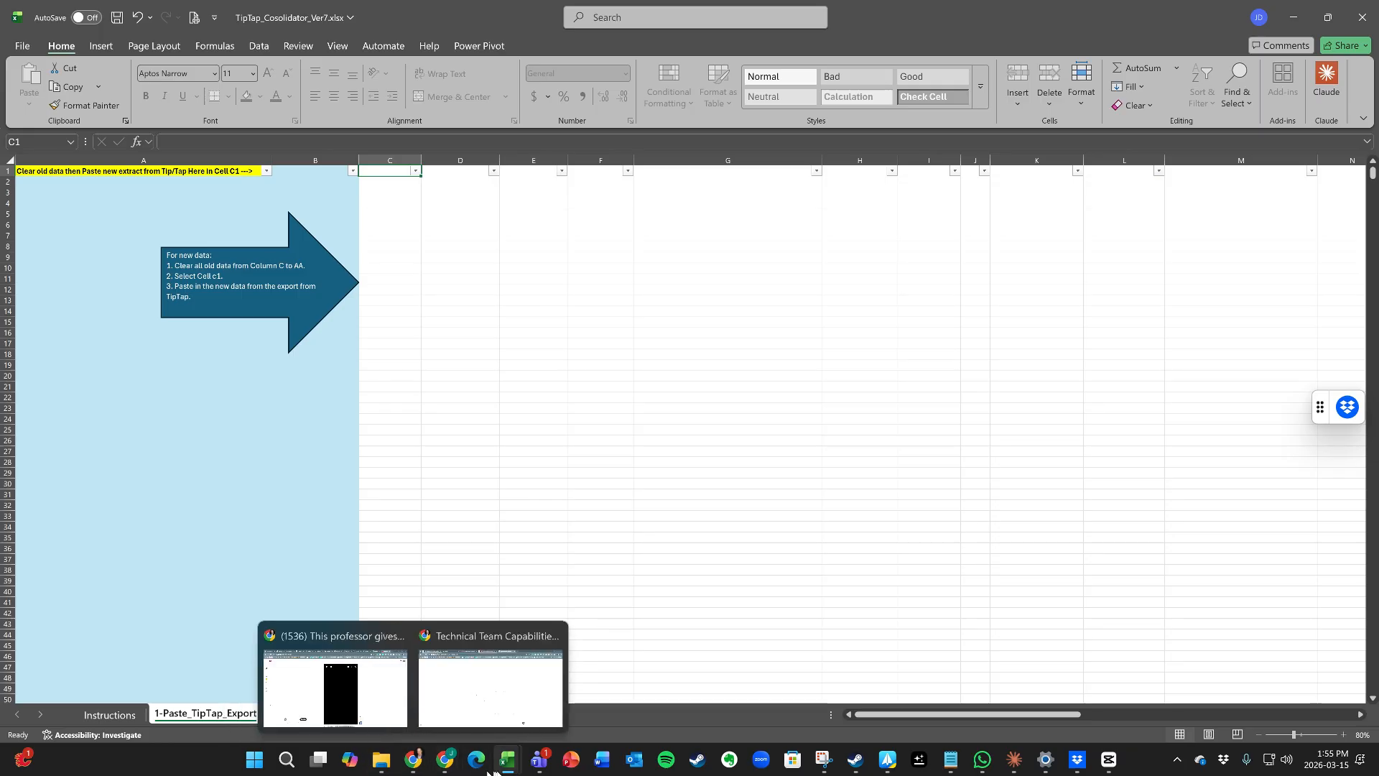
# Step: Copy columns A to Y of the March 11 CSV export
pyautogui.moveTo(506, 770)
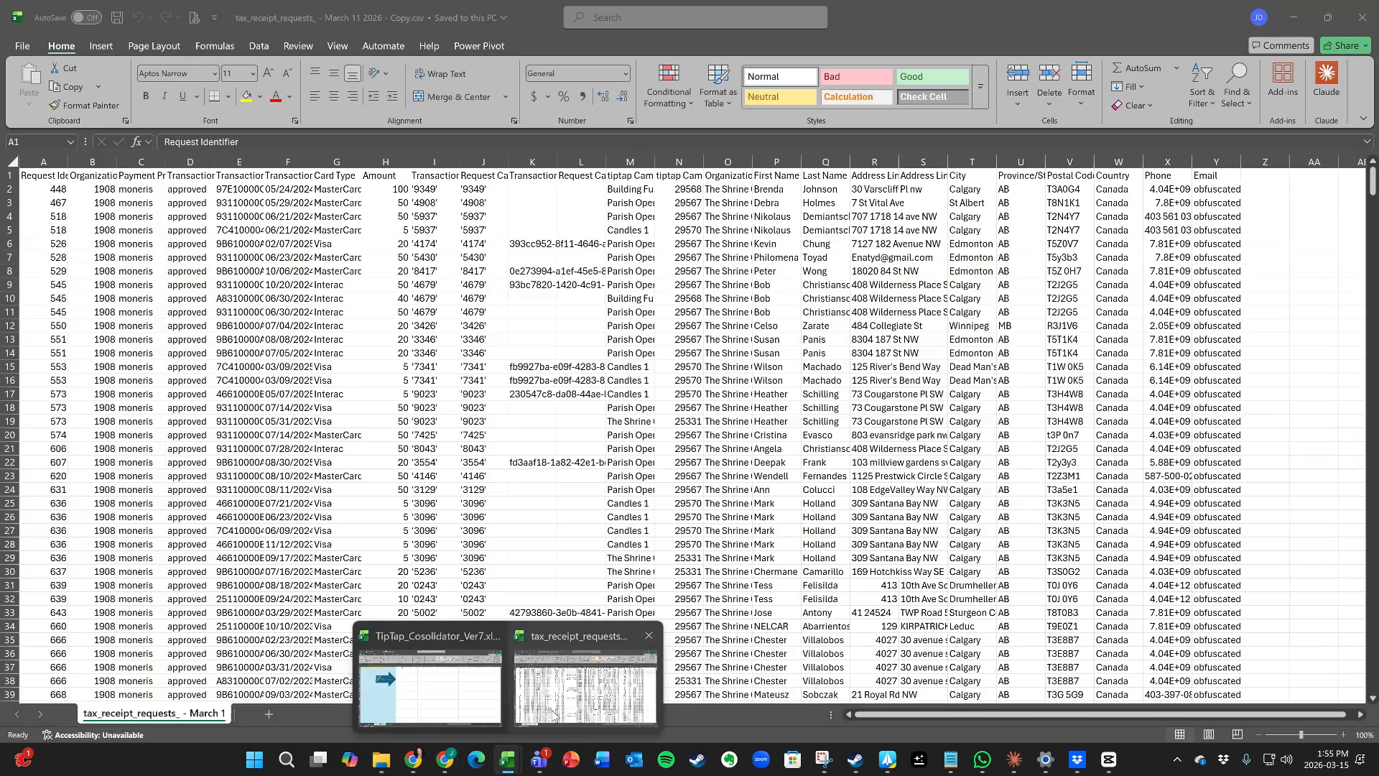
pyautogui.click(585, 683)
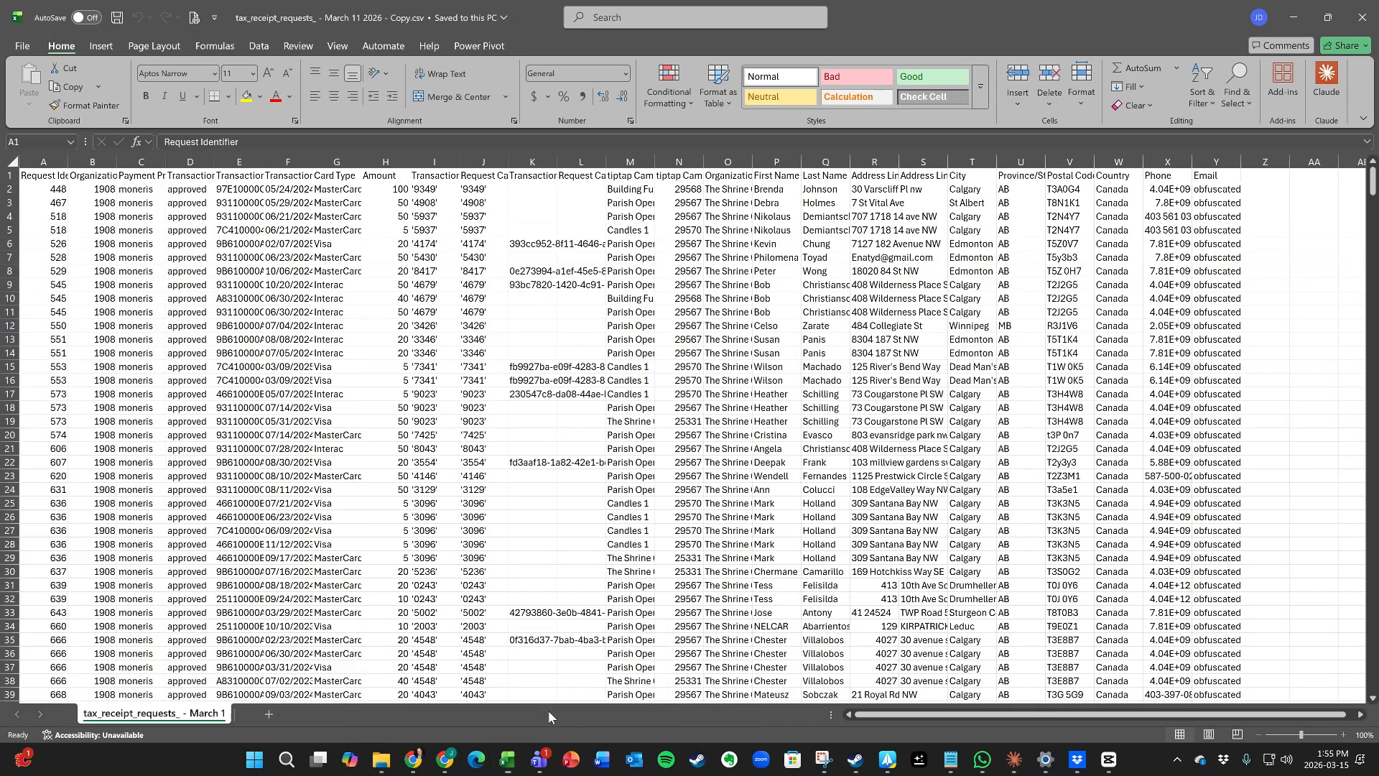
pyautogui.moveTo(32, 160); pyautogui.dragTo(1176, 194)
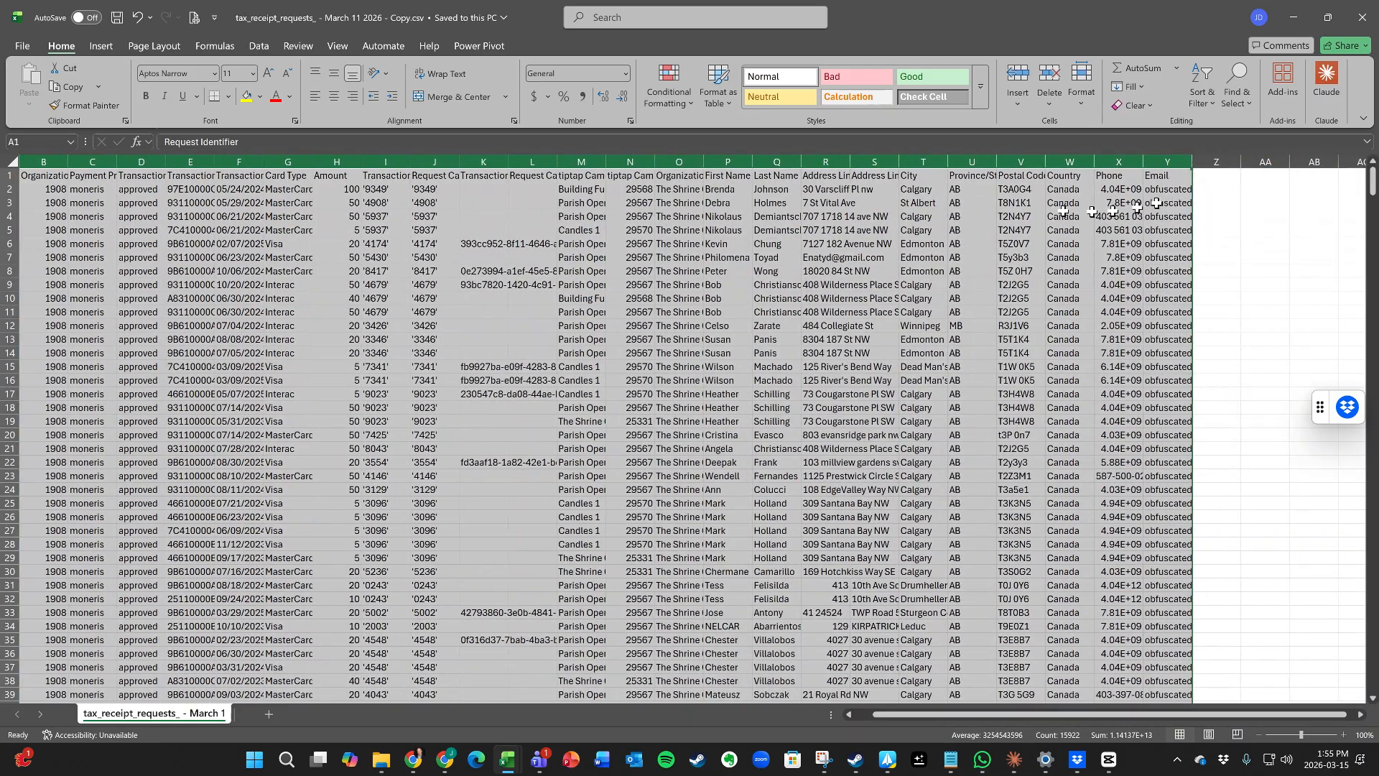
pyautogui.click(68, 86)
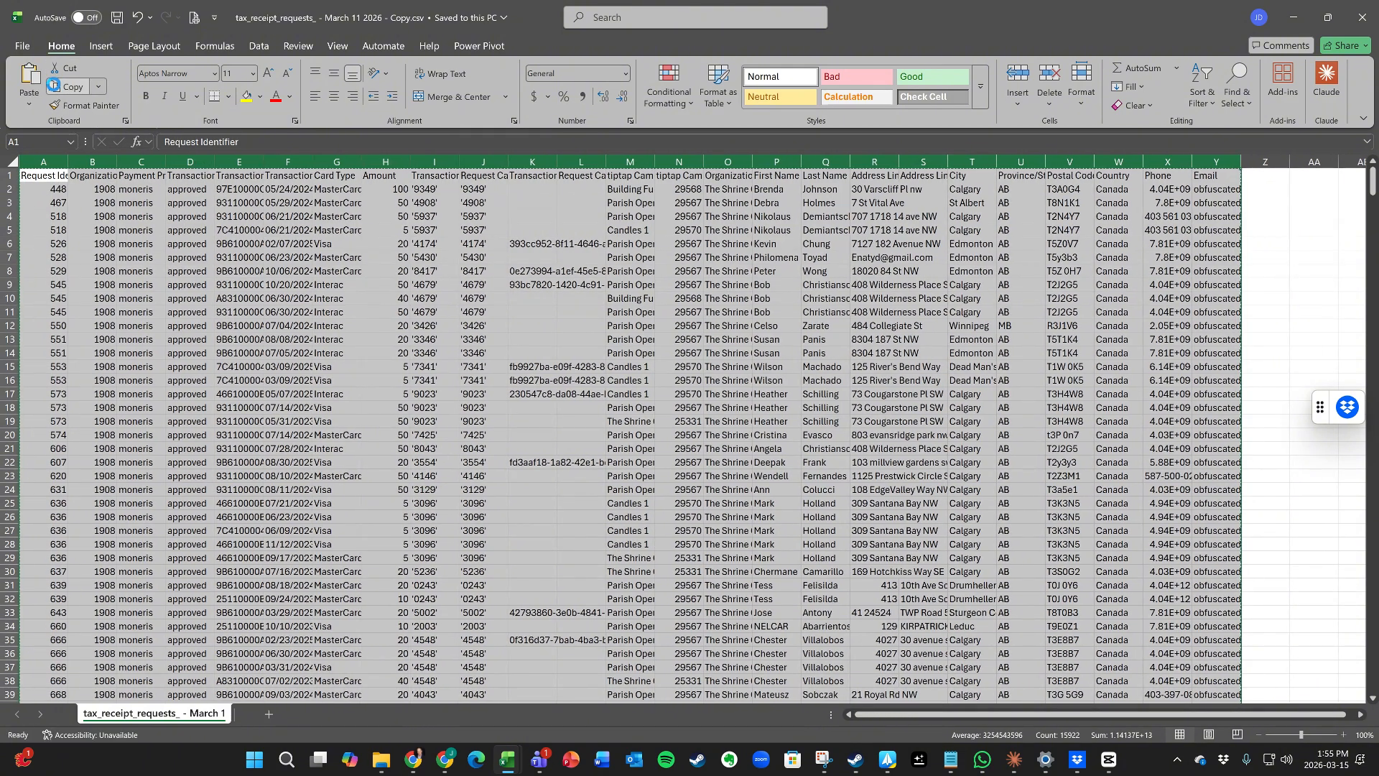
# Step: Paste the export into 1-Paste_TipTap_Export at C1, then show the 2-Analysis pivot sheet
pyautogui.moveTo(515, 762)
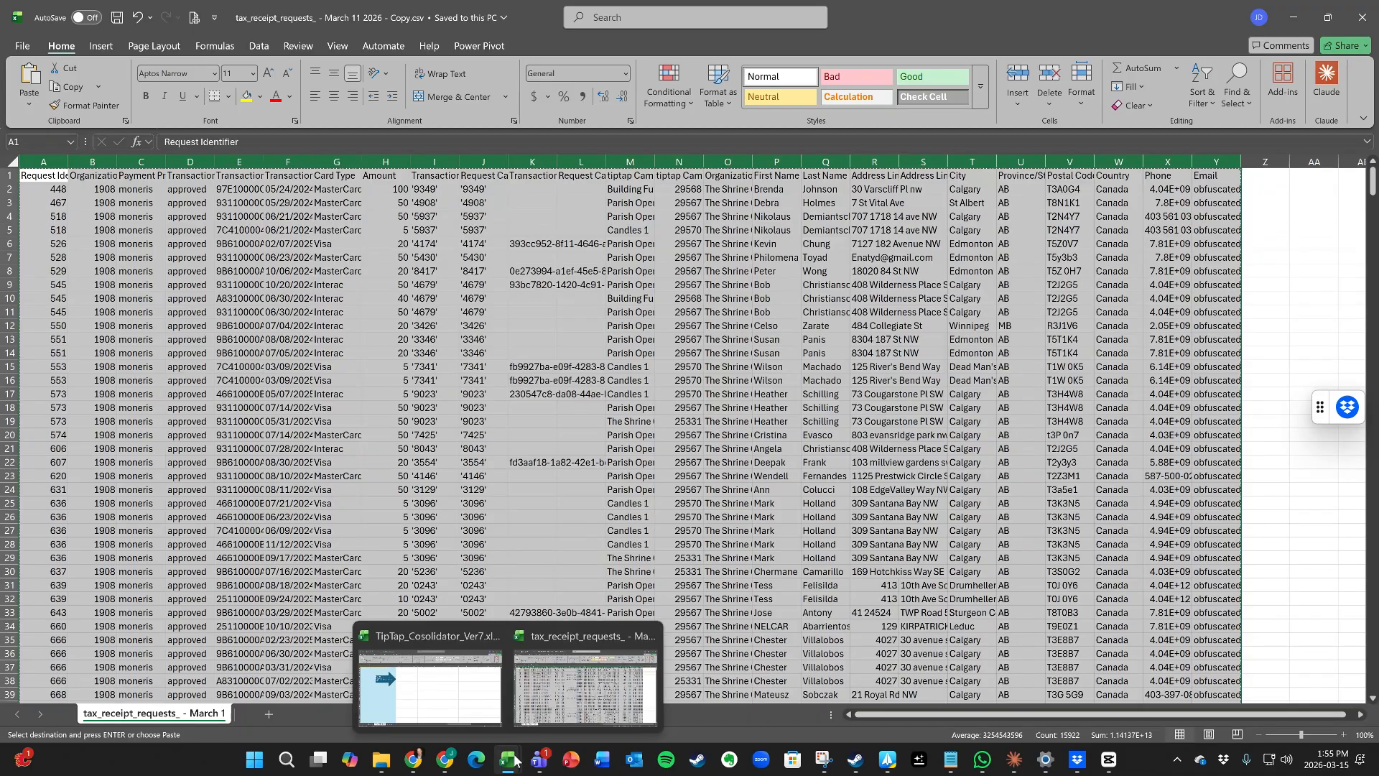
pyautogui.click(429, 682)
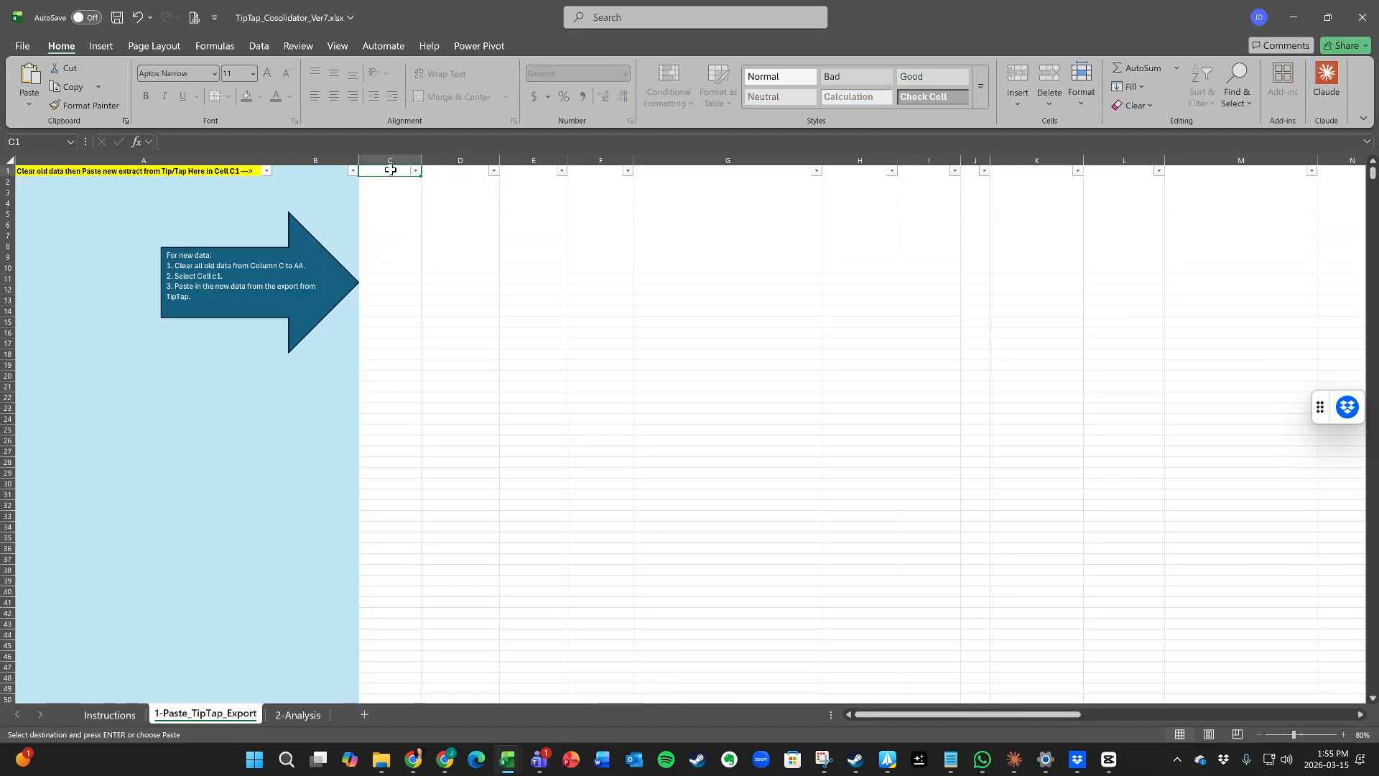
pyautogui.rightClick(390, 169)
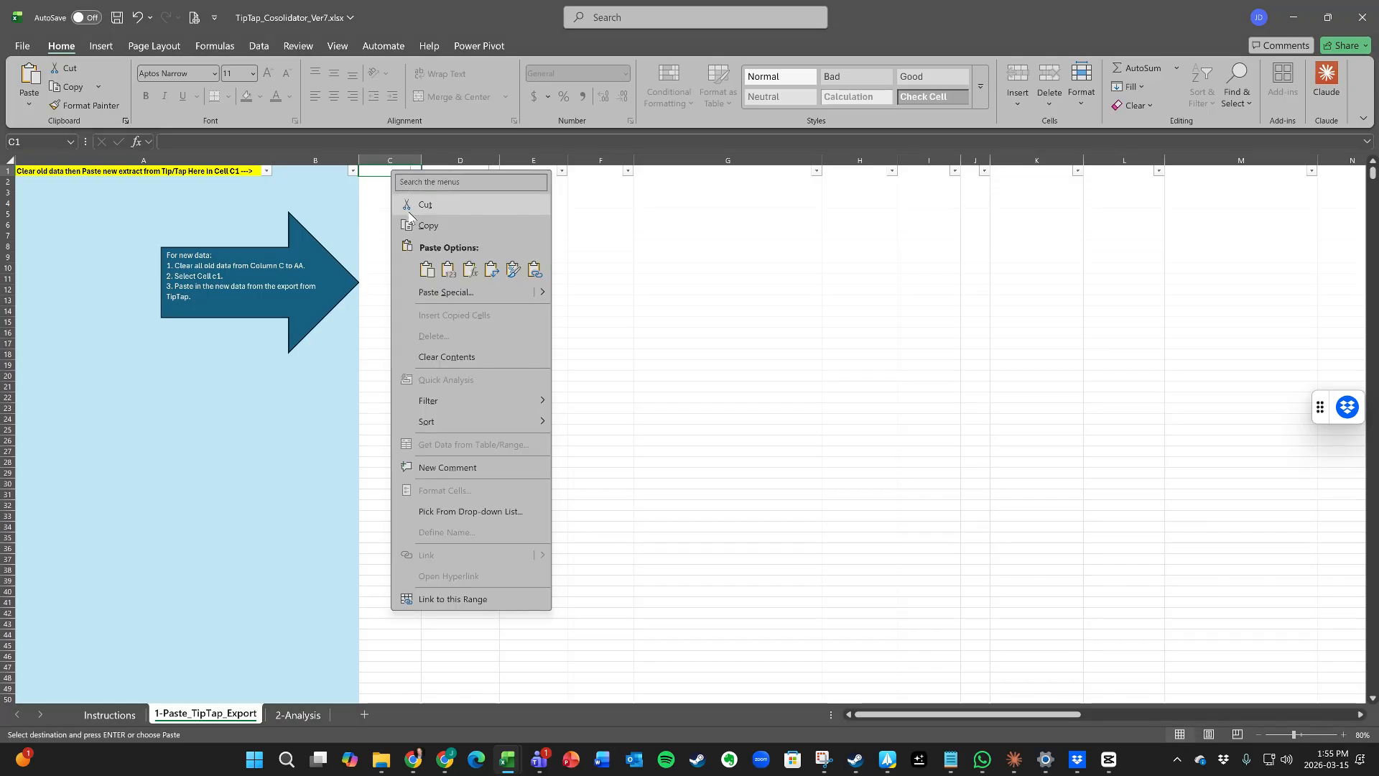
pyautogui.click(32, 79)
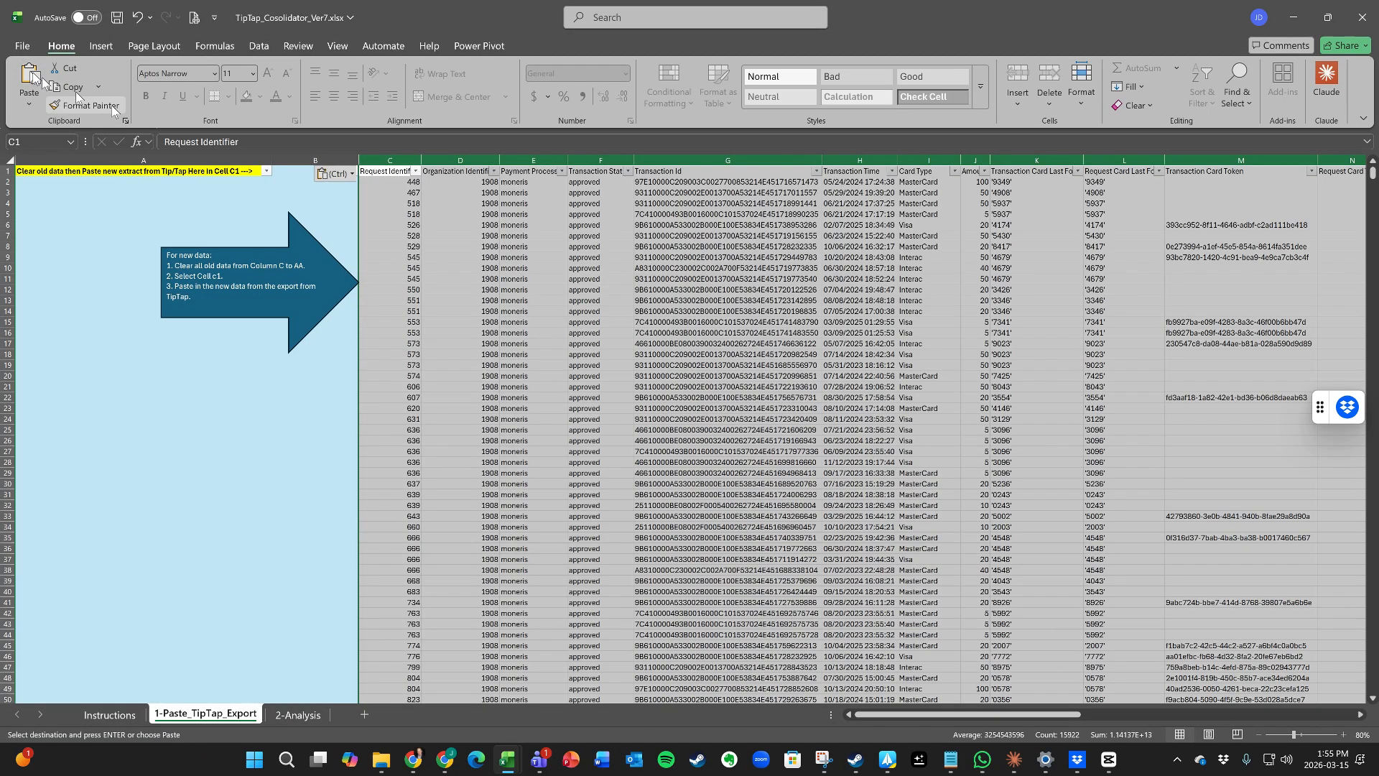
pyautogui.click(914, 713)
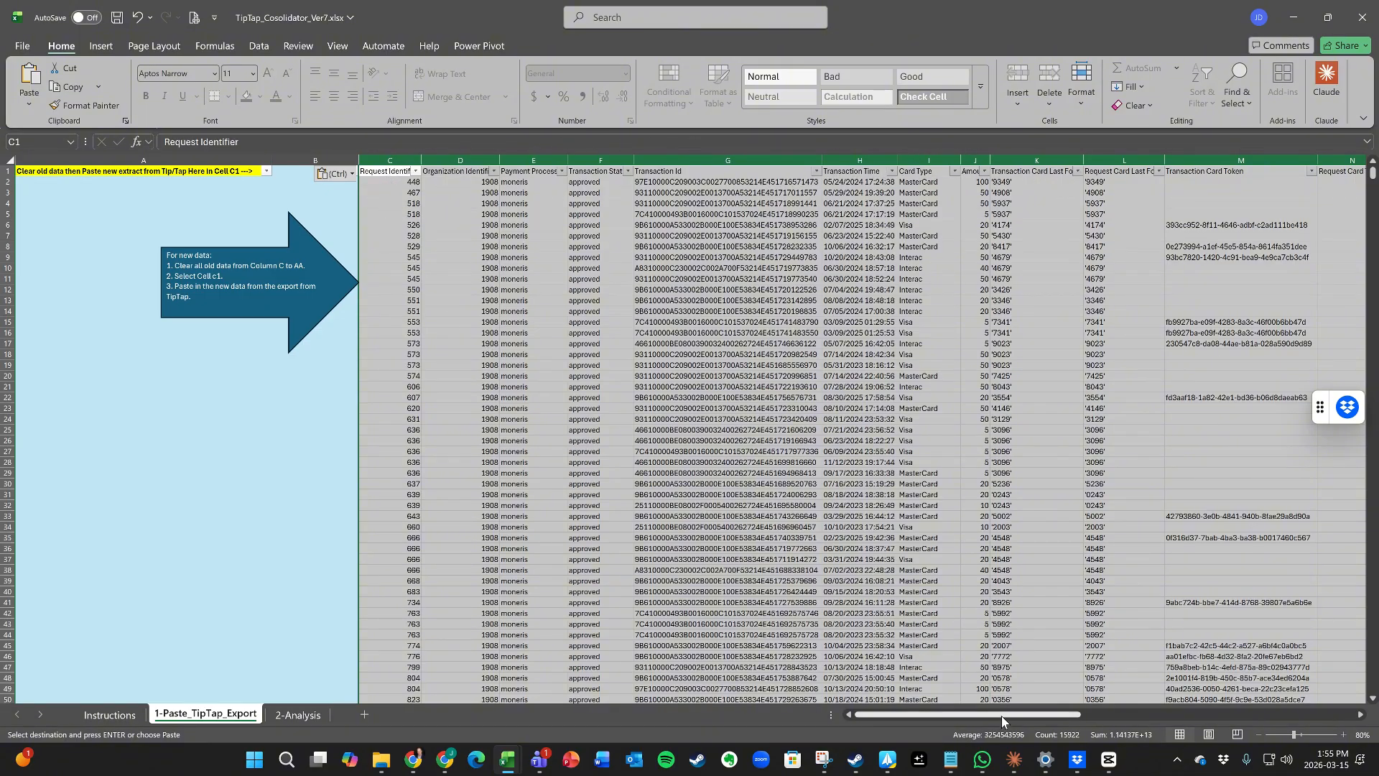
pyautogui.moveTo(1014, 714); pyautogui.dragTo(1170, 716)
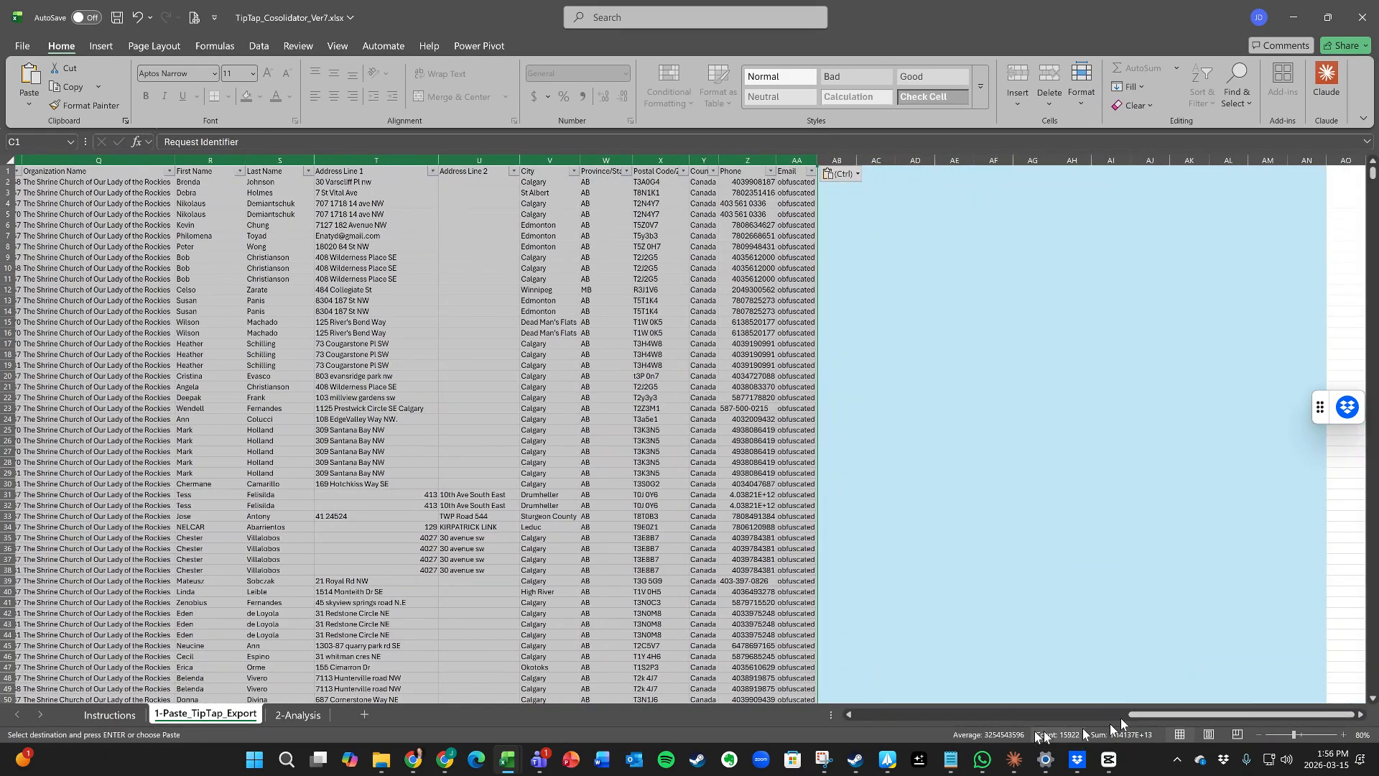
pyautogui.click(289, 714)
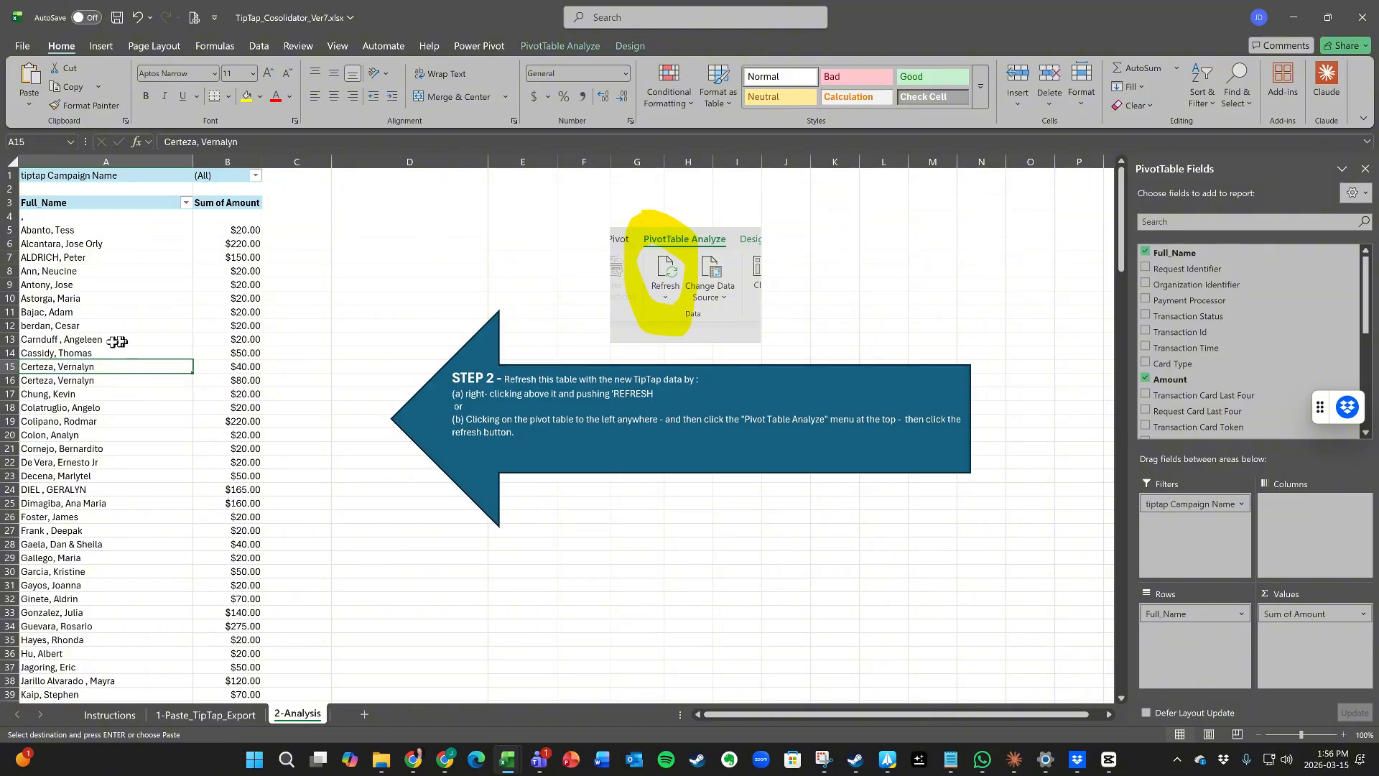
pyautogui.click(93, 332)
pyautogui.click(109, 298)
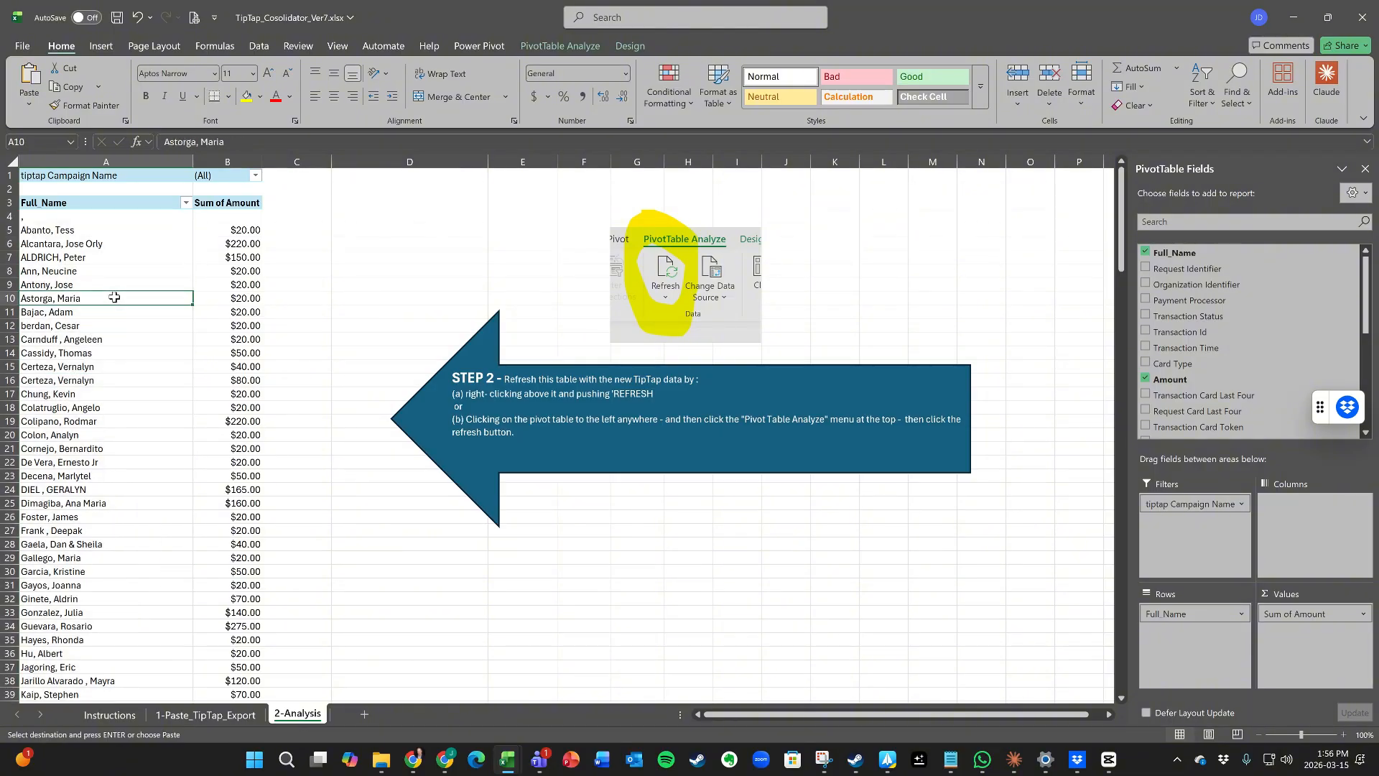
pyautogui.click(592, 48)
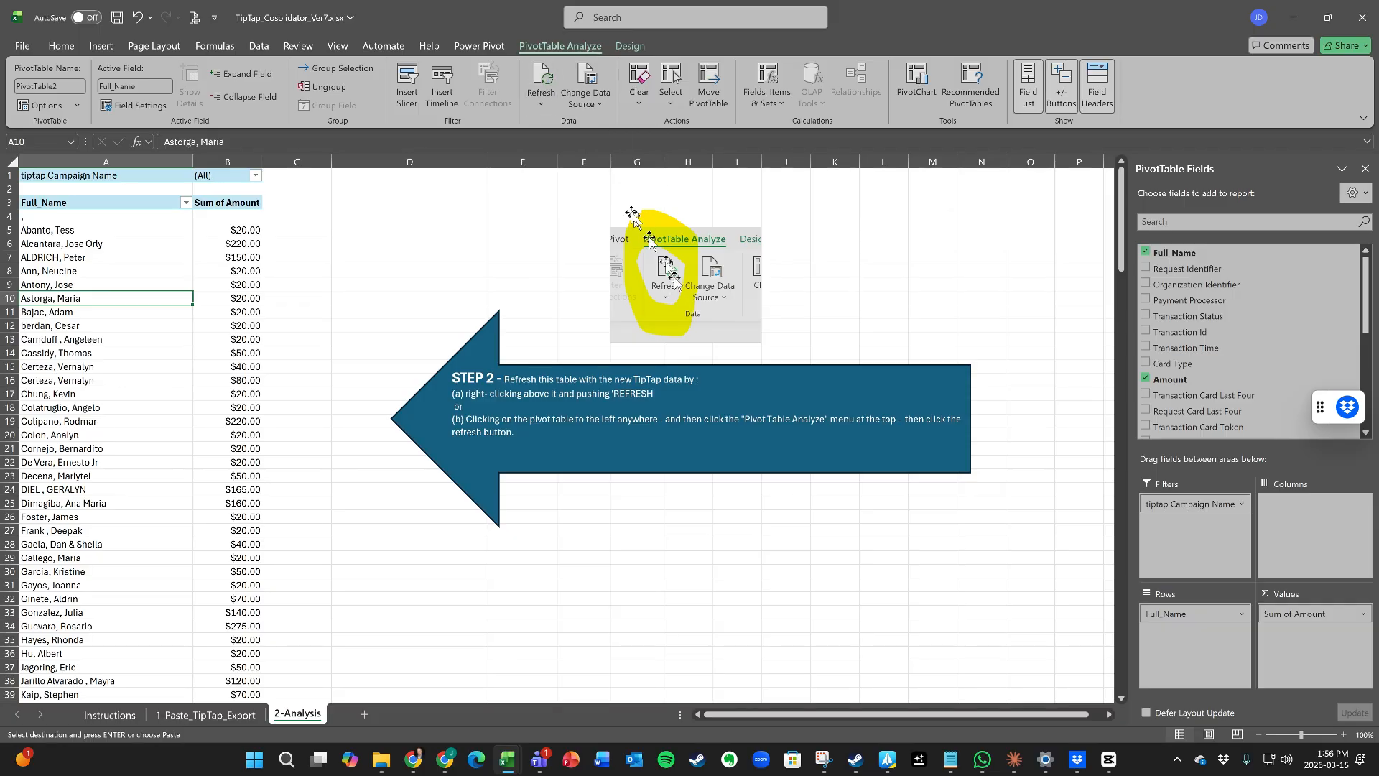
pyautogui.click(547, 82)
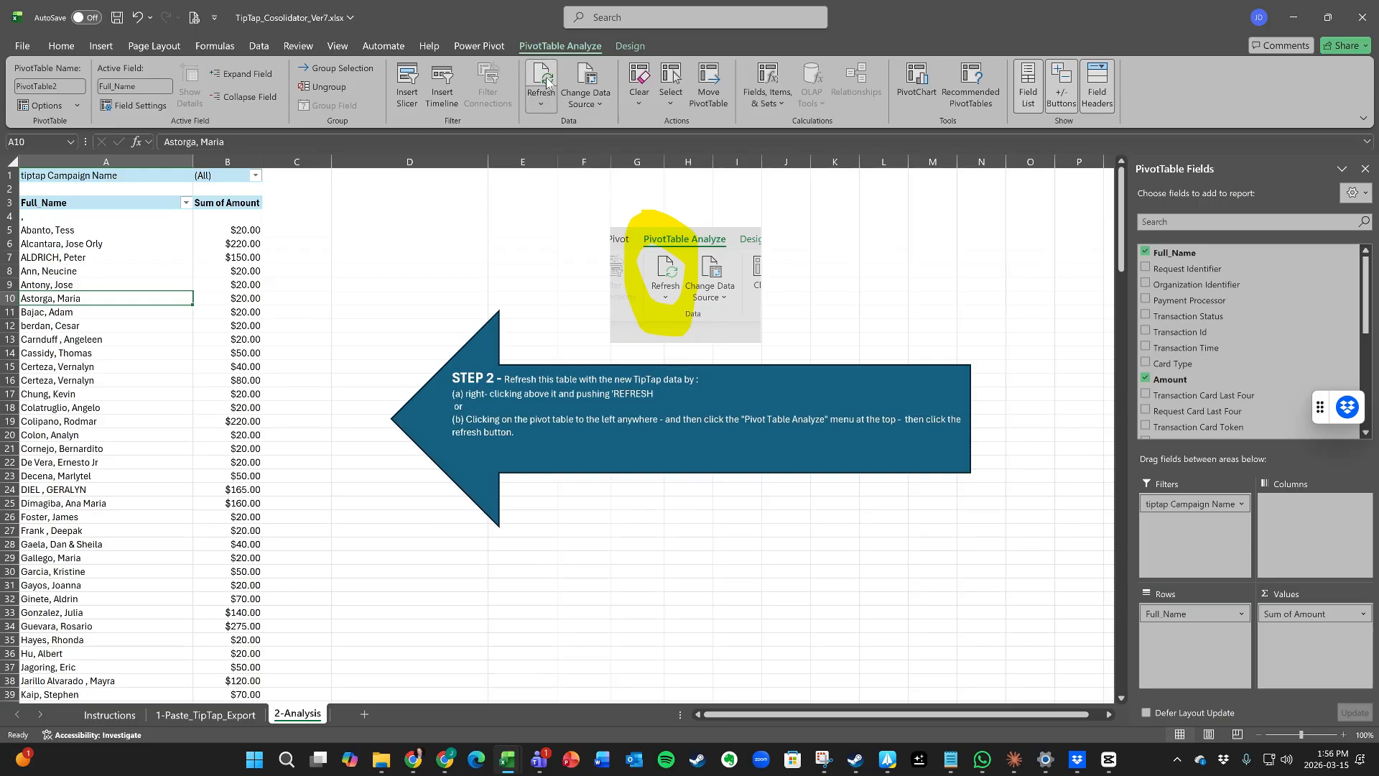
pyautogui.click(80, 329)
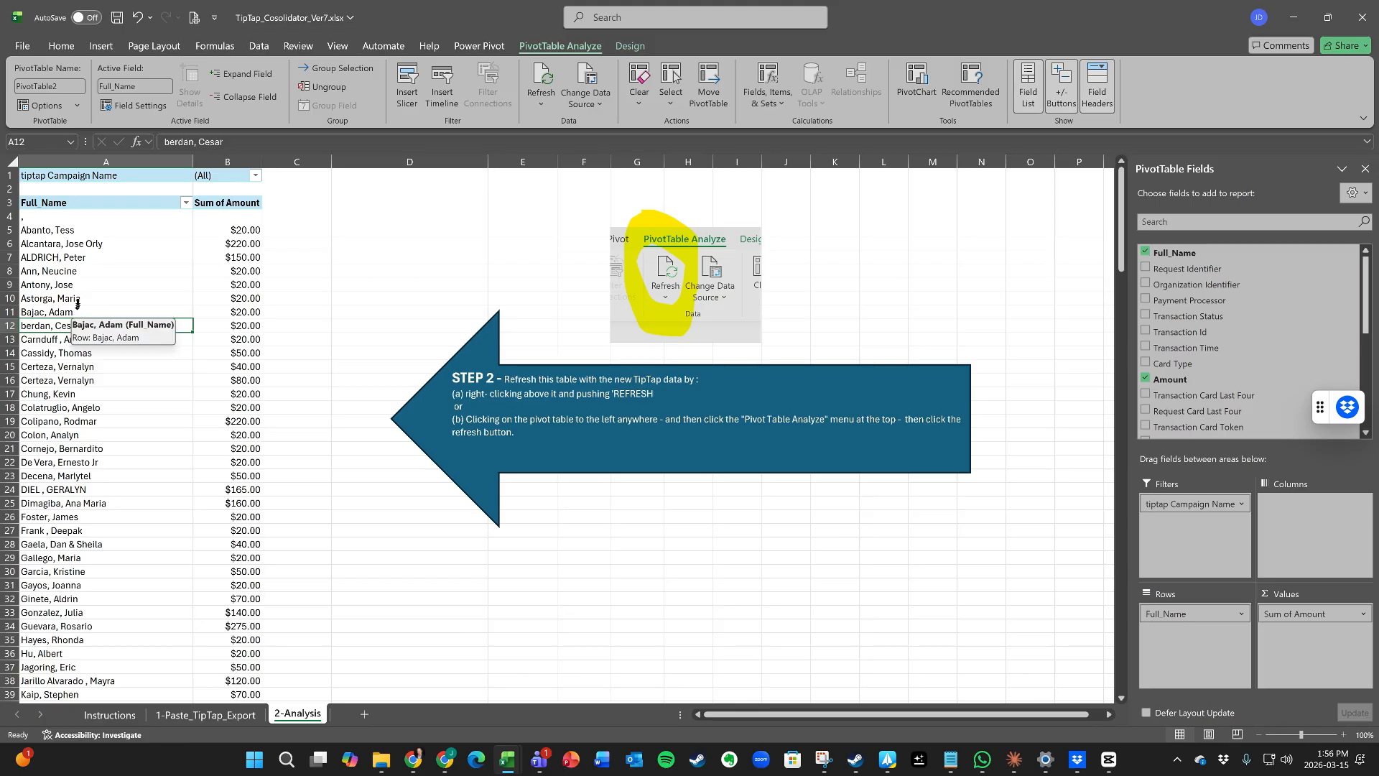
pyautogui.rightClick(87, 277)
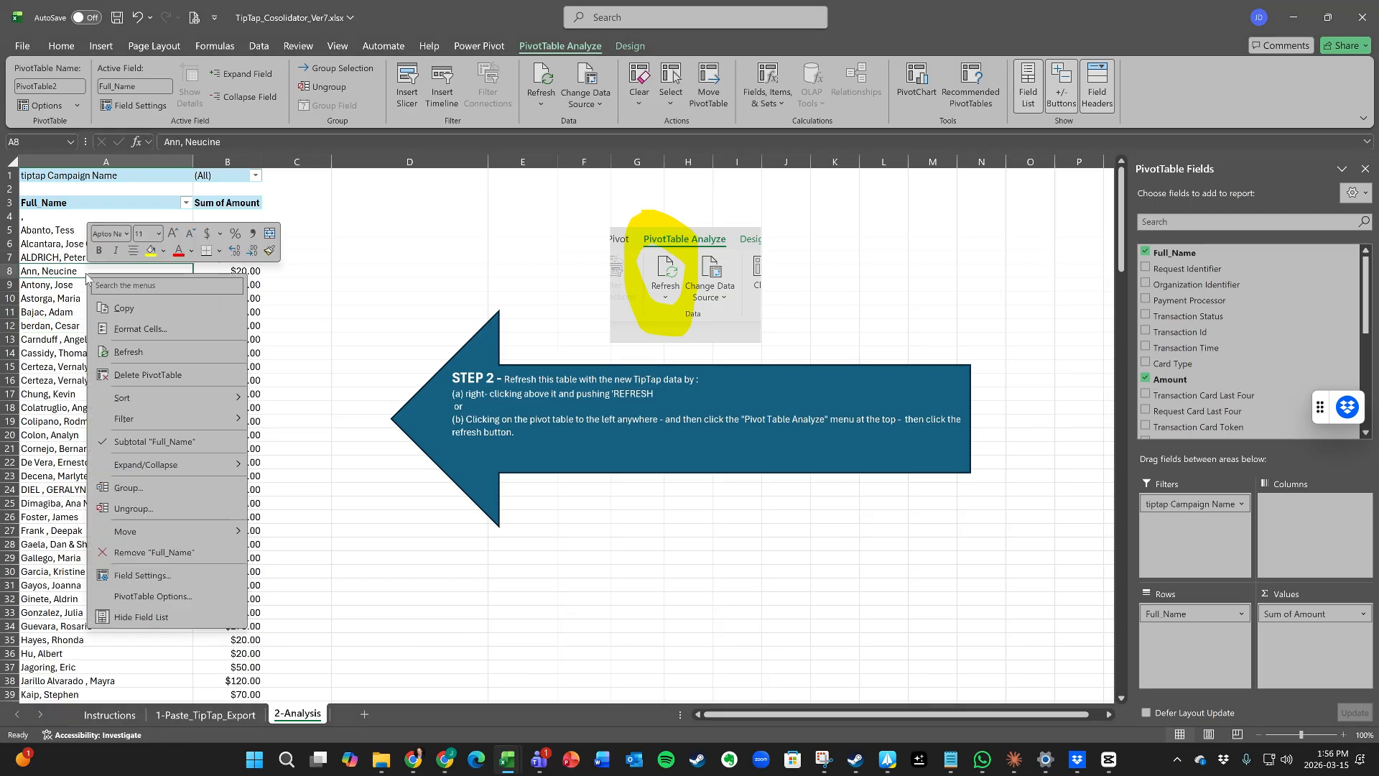
pyautogui.click(125, 353)
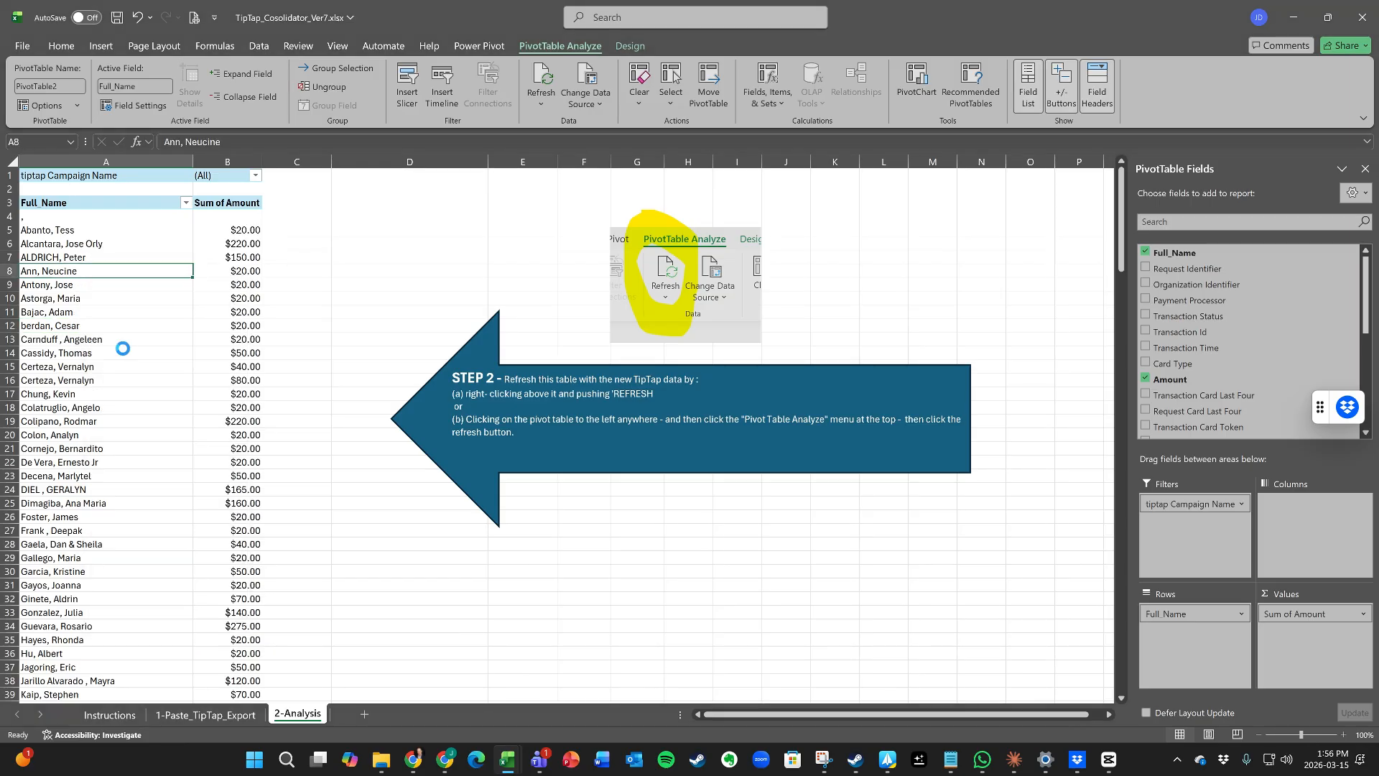
pyautogui.click(105, 332)
pyautogui.click(144, 367)
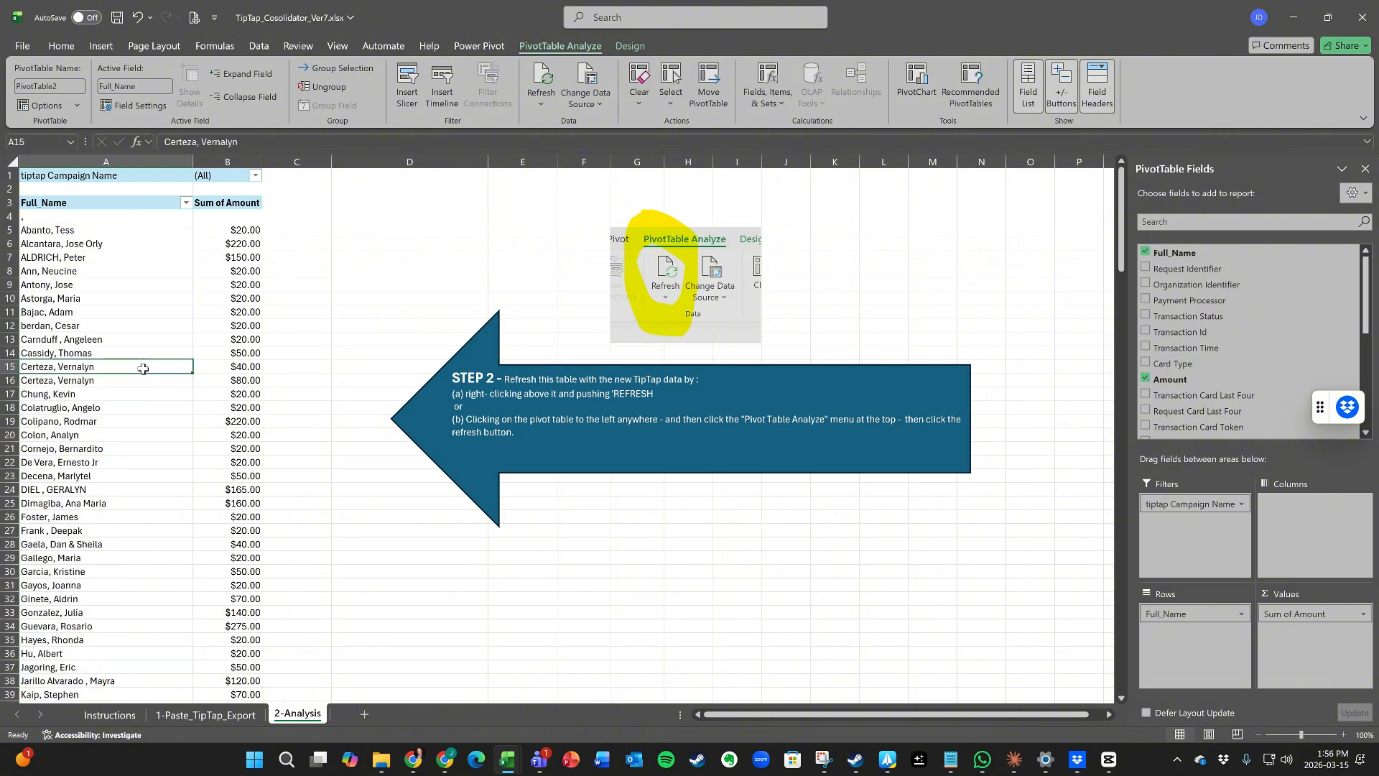
pyautogui.scroll(-17, 142, 424)
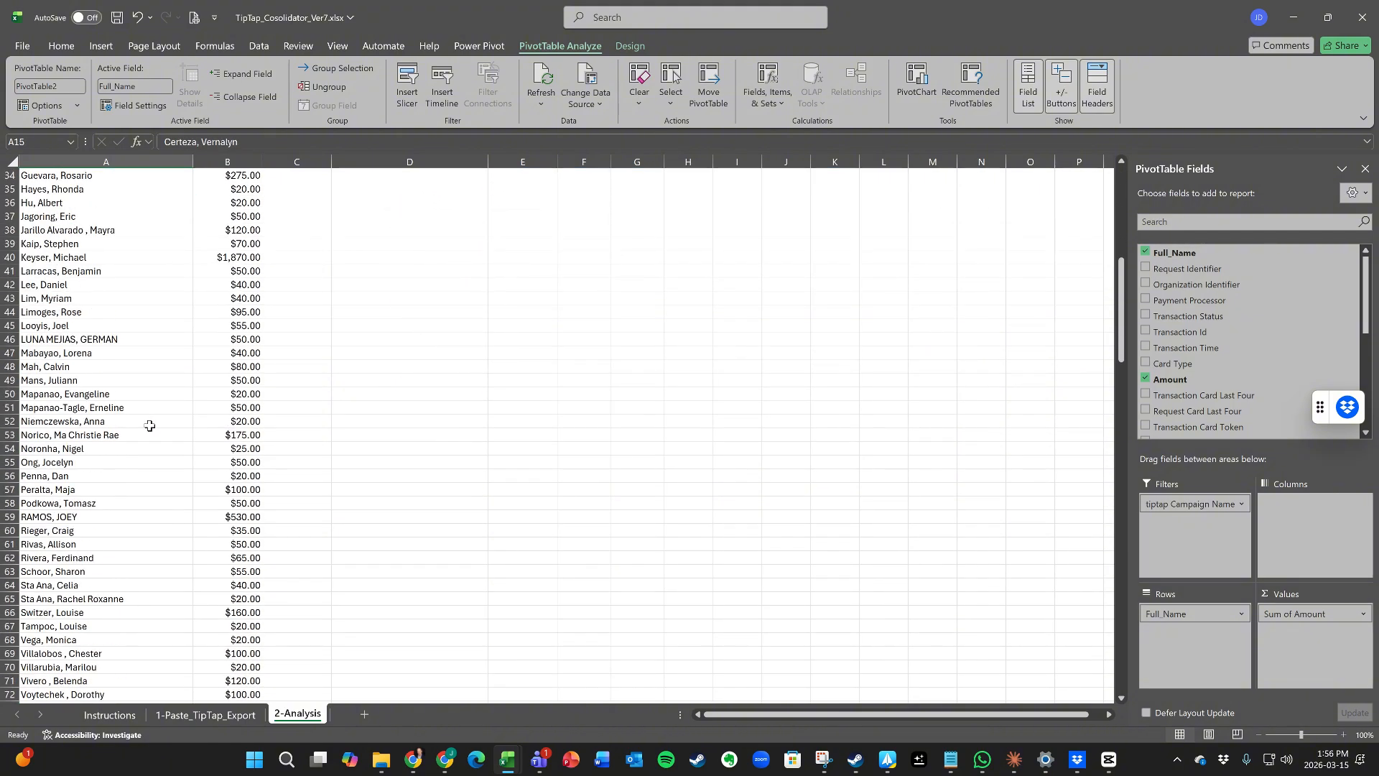
pyautogui.scroll(-4, 150, 426)
pyautogui.scroll(-17, 152, 427)
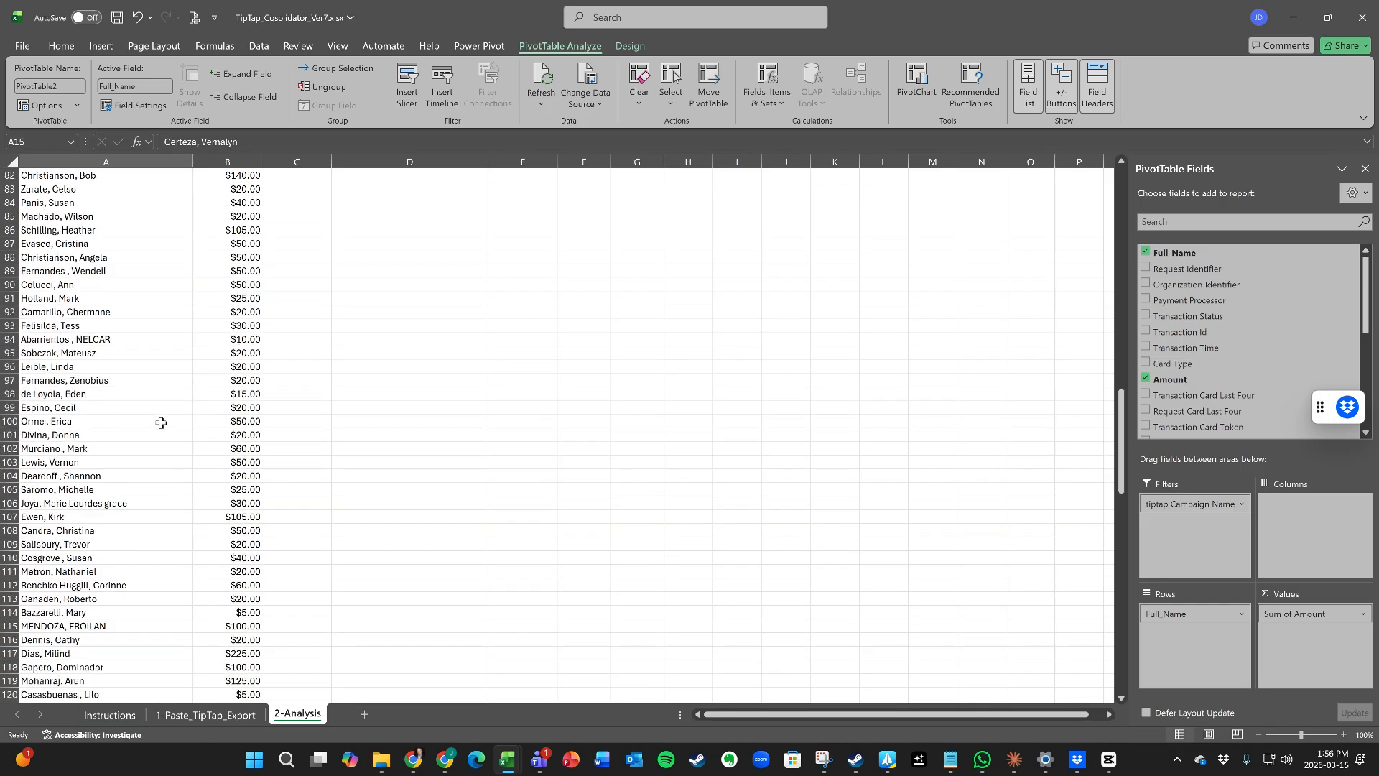
pyautogui.scroll(20, 161, 422)
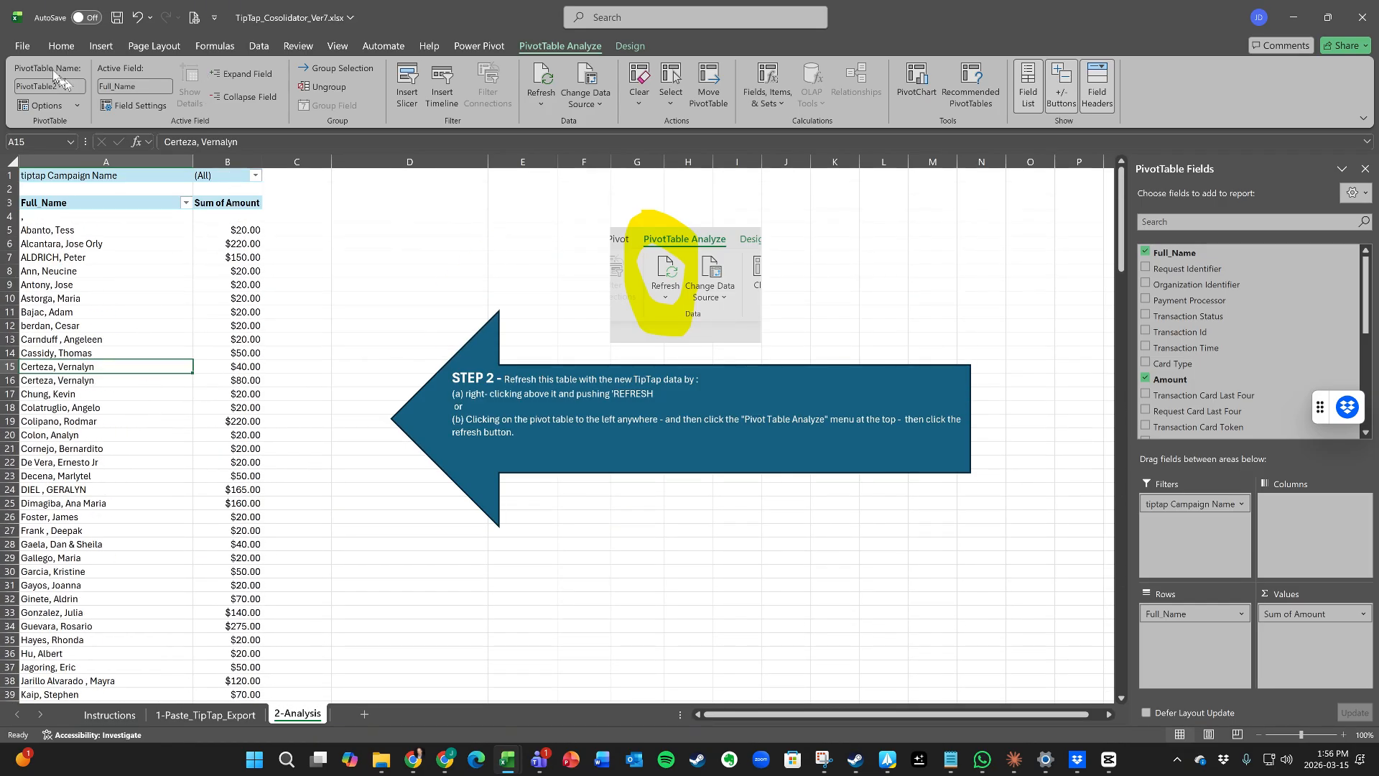
pyautogui.click(133, 49)
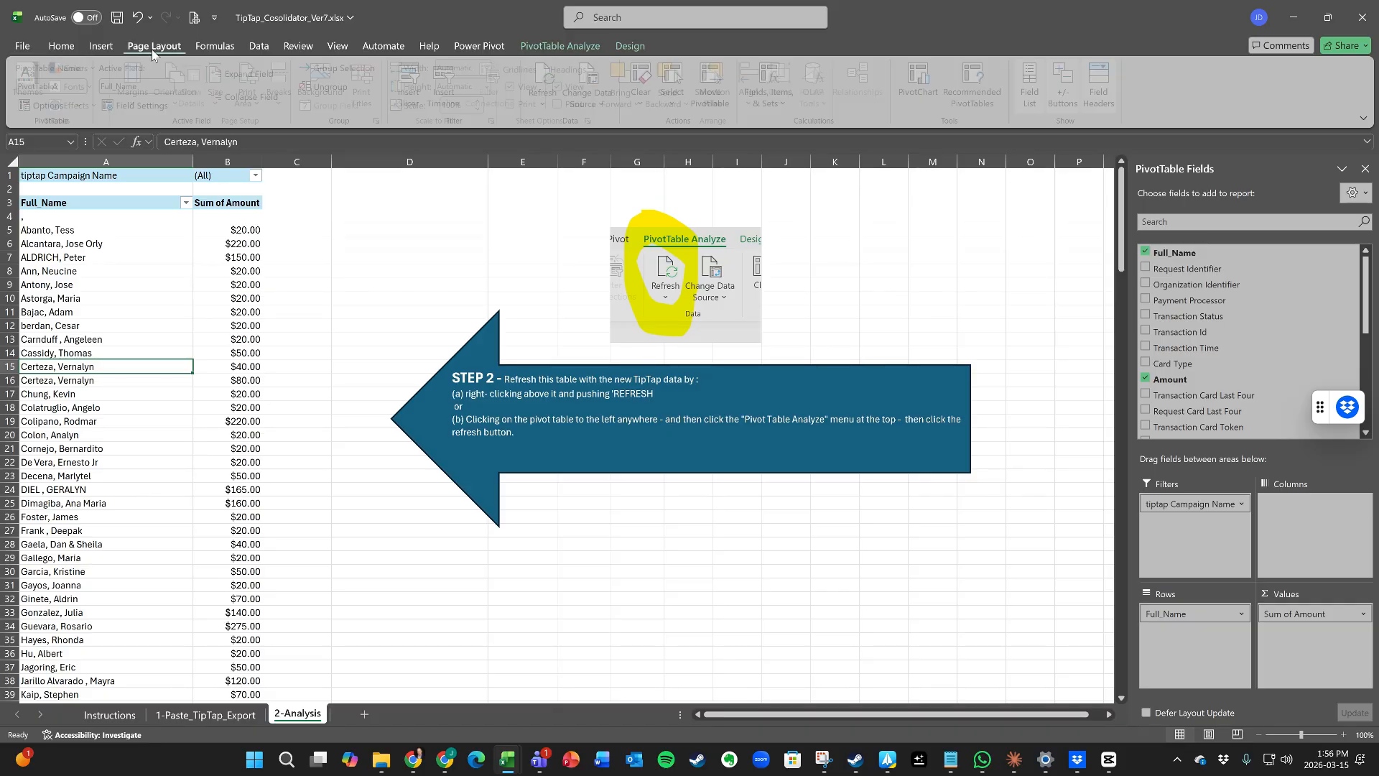
pyautogui.click(24, 49)
pyautogui.click(50, 265)
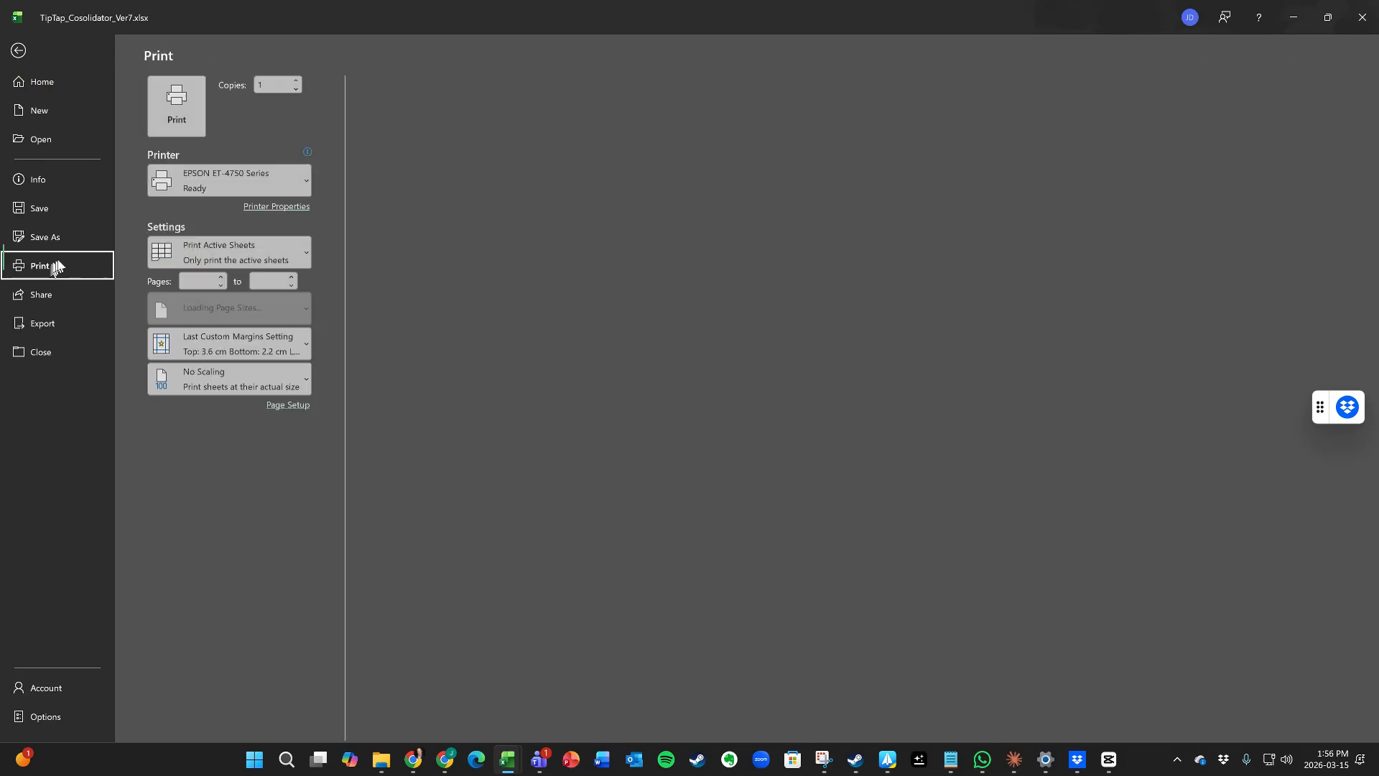
pyautogui.click(876, 414)
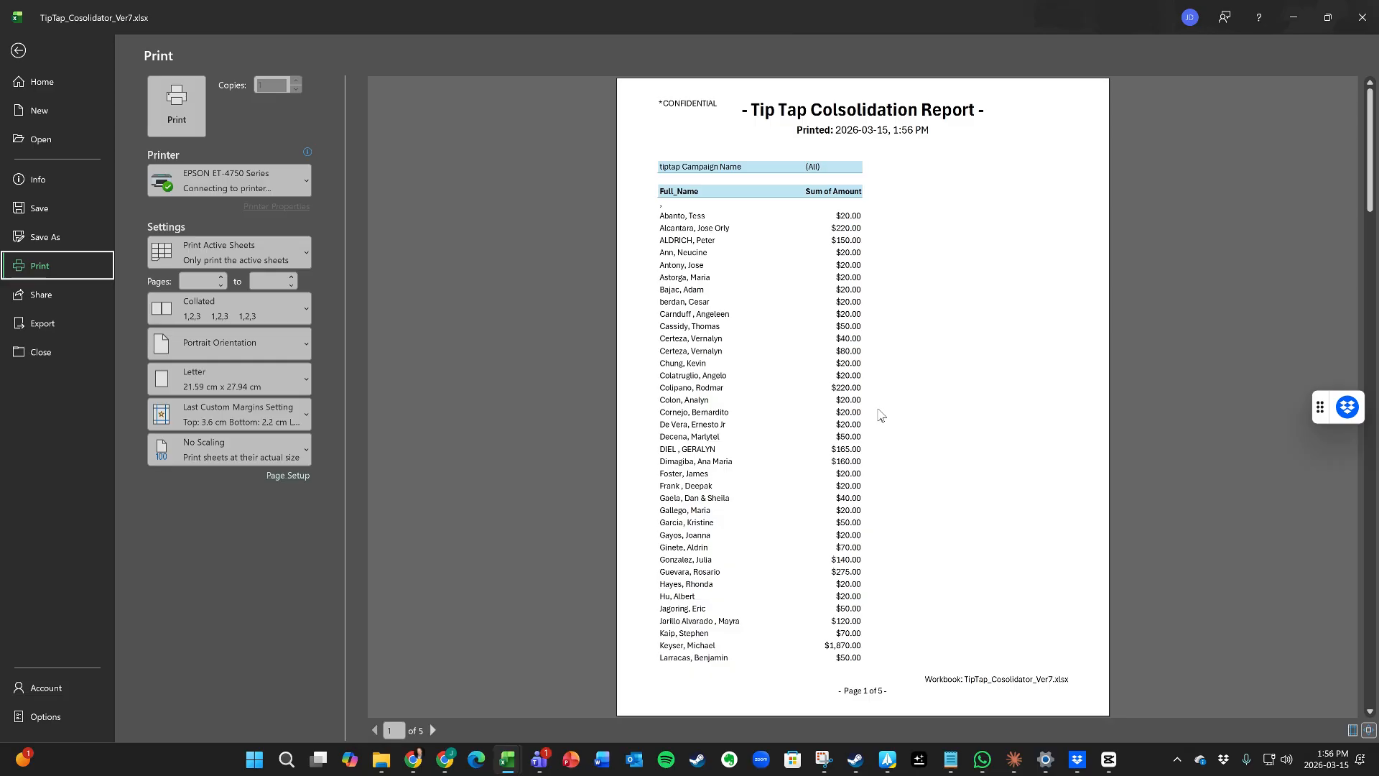
pyautogui.scroll(-3, 782, 444)
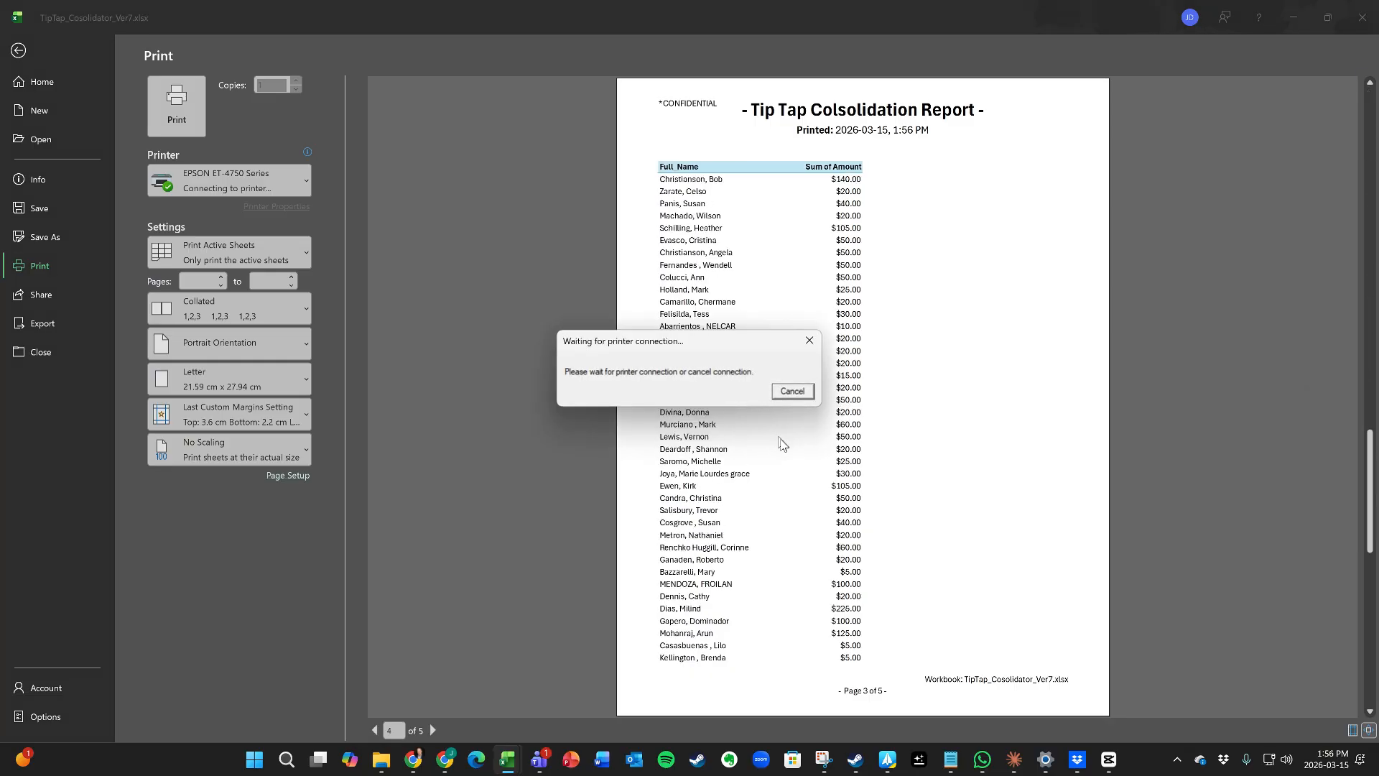
pyautogui.scroll(-2, 782, 443)
pyautogui.scroll(4, 493, 218)
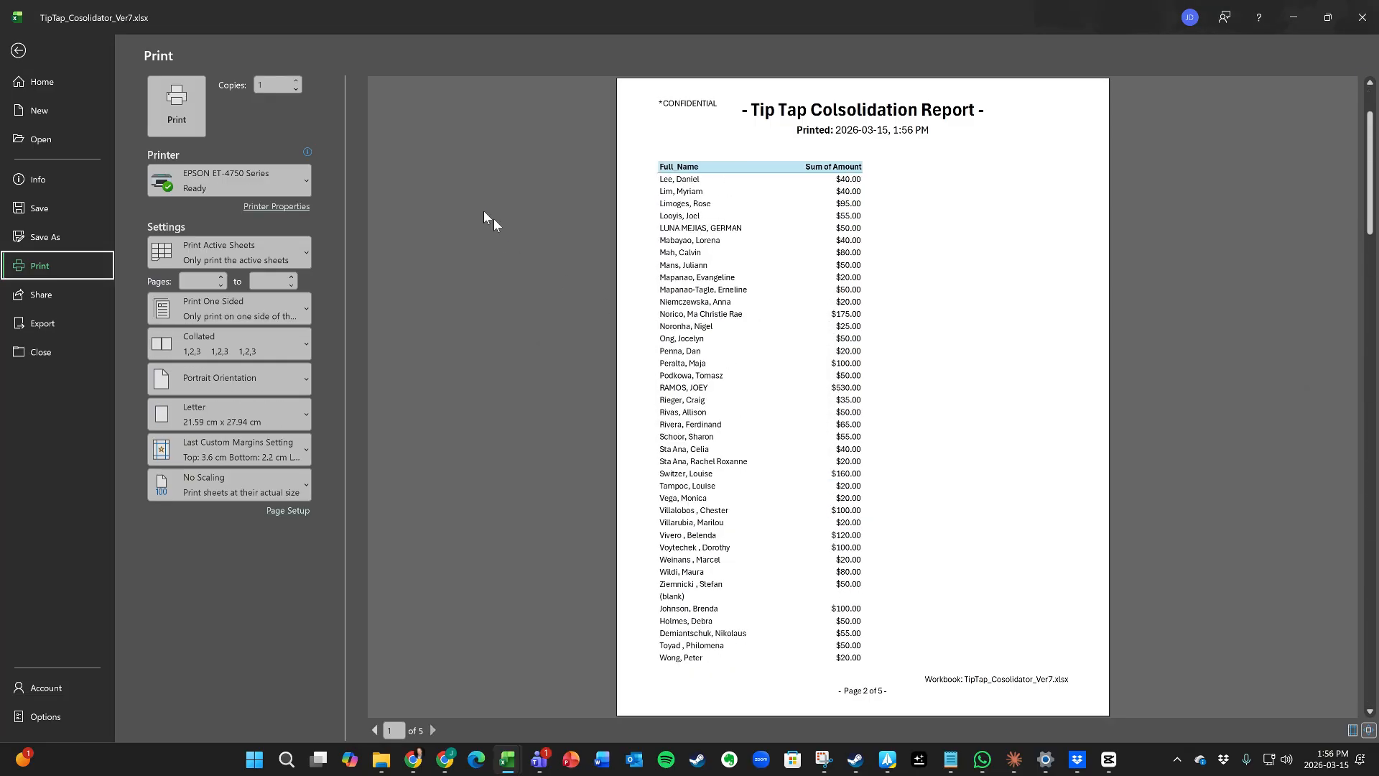
pyautogui.click(18, 50)
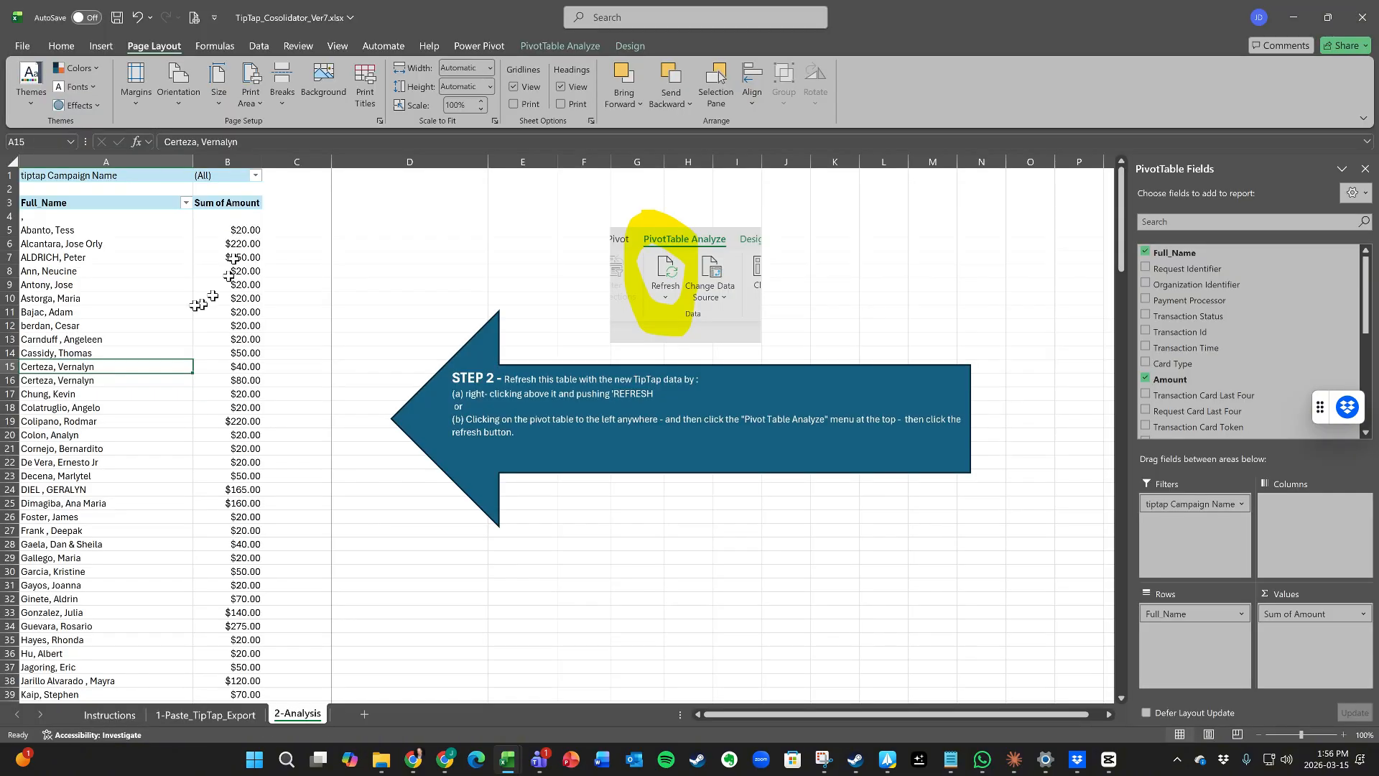
# Step: Add Transaction Time to the pivot rows so each name lists its transaction times and amounts
pyautogui.click(140, 306)
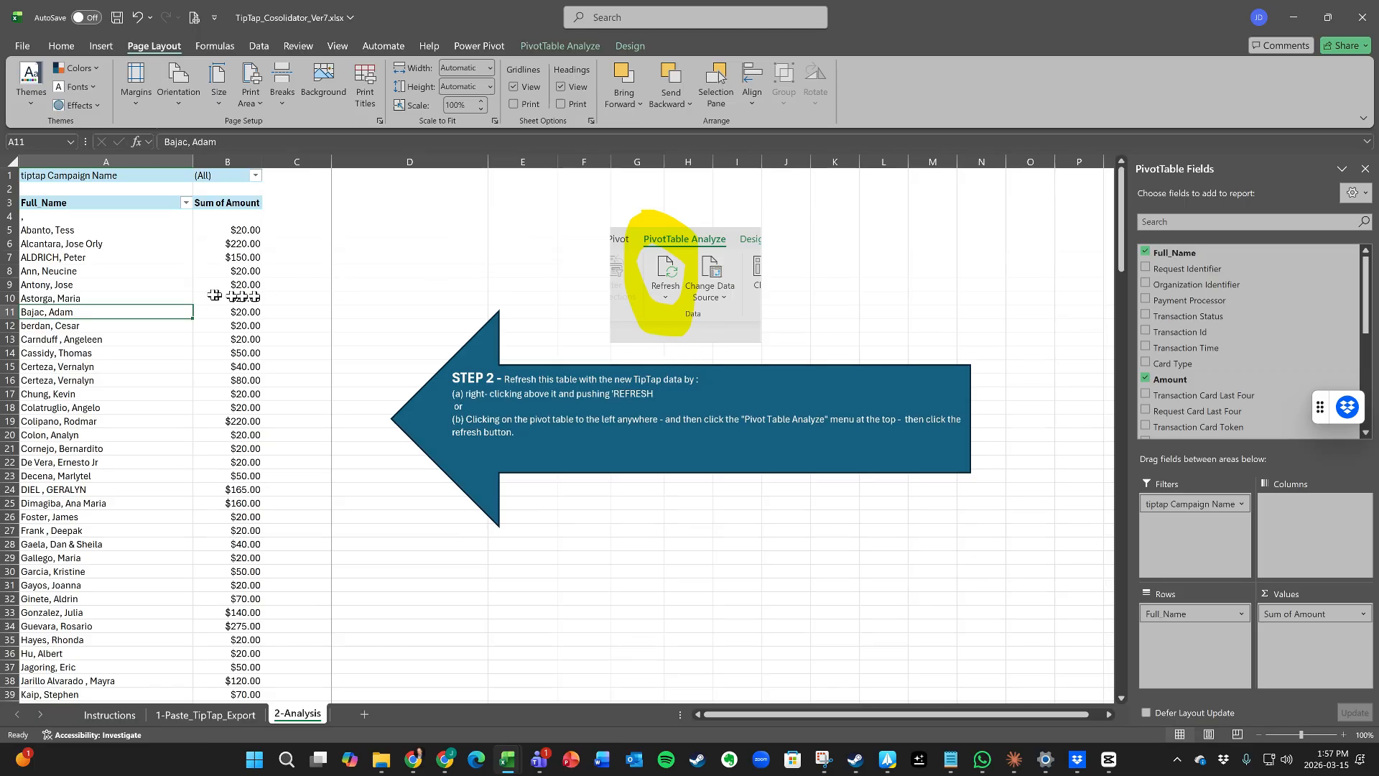
pyautogui.click(162, 329)
pyautogui.click(248, 317)
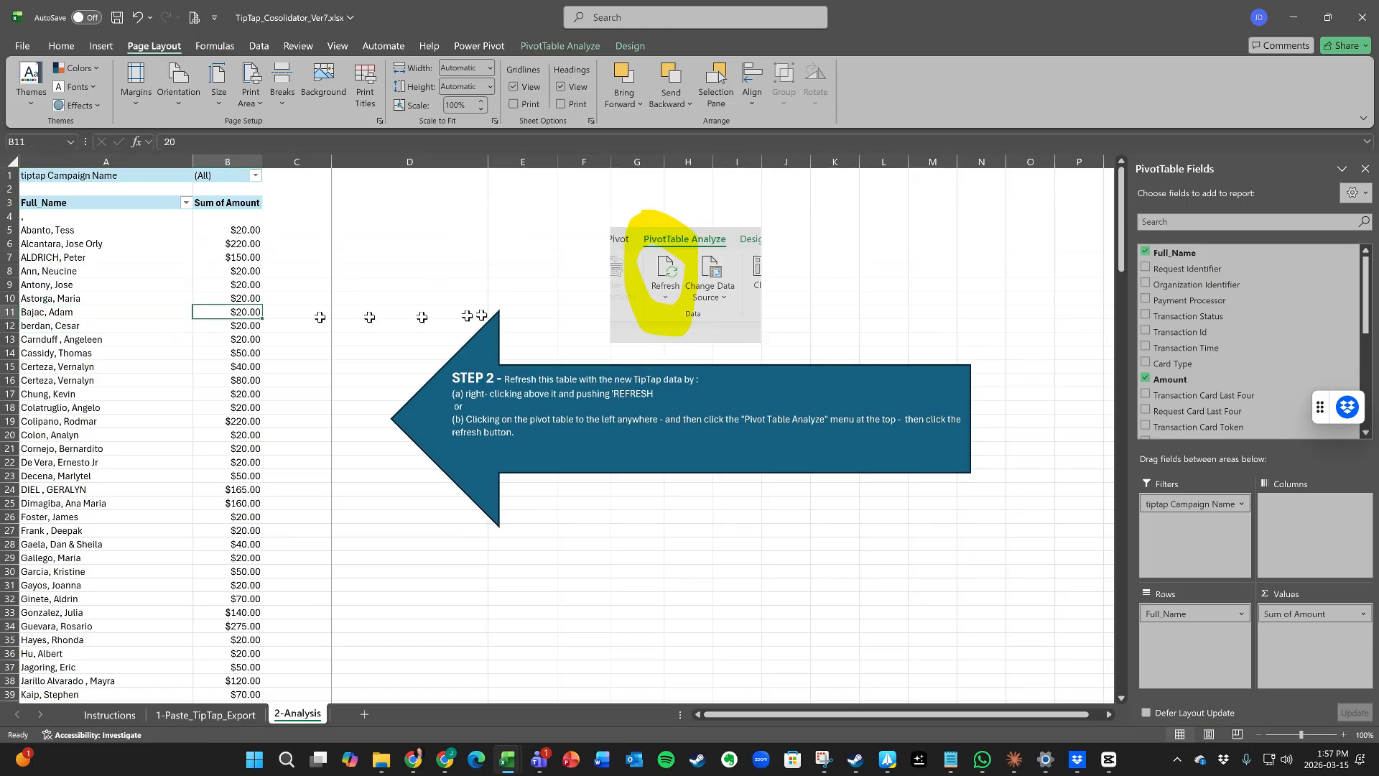
pyautogui.click(1146, 347)
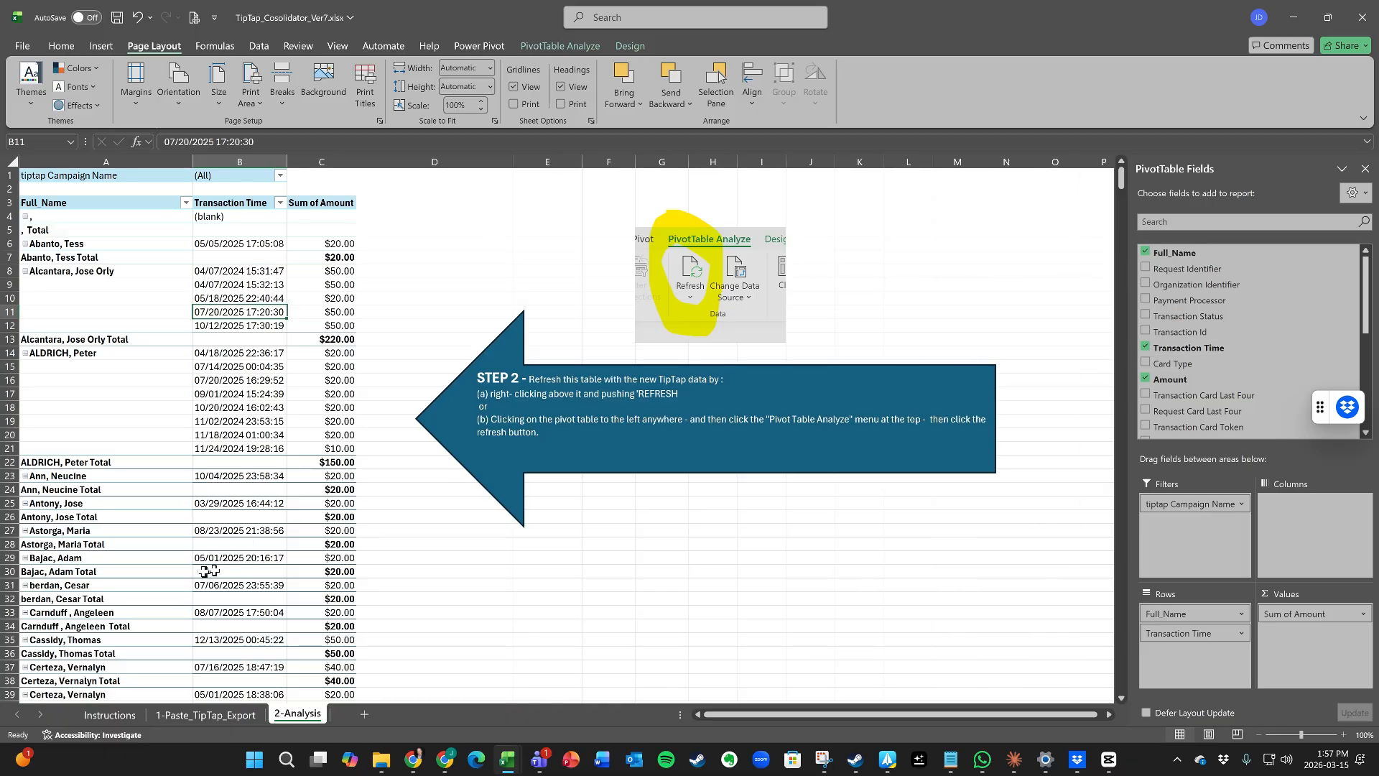
pyautogui.scroll(-12, 207, 571)
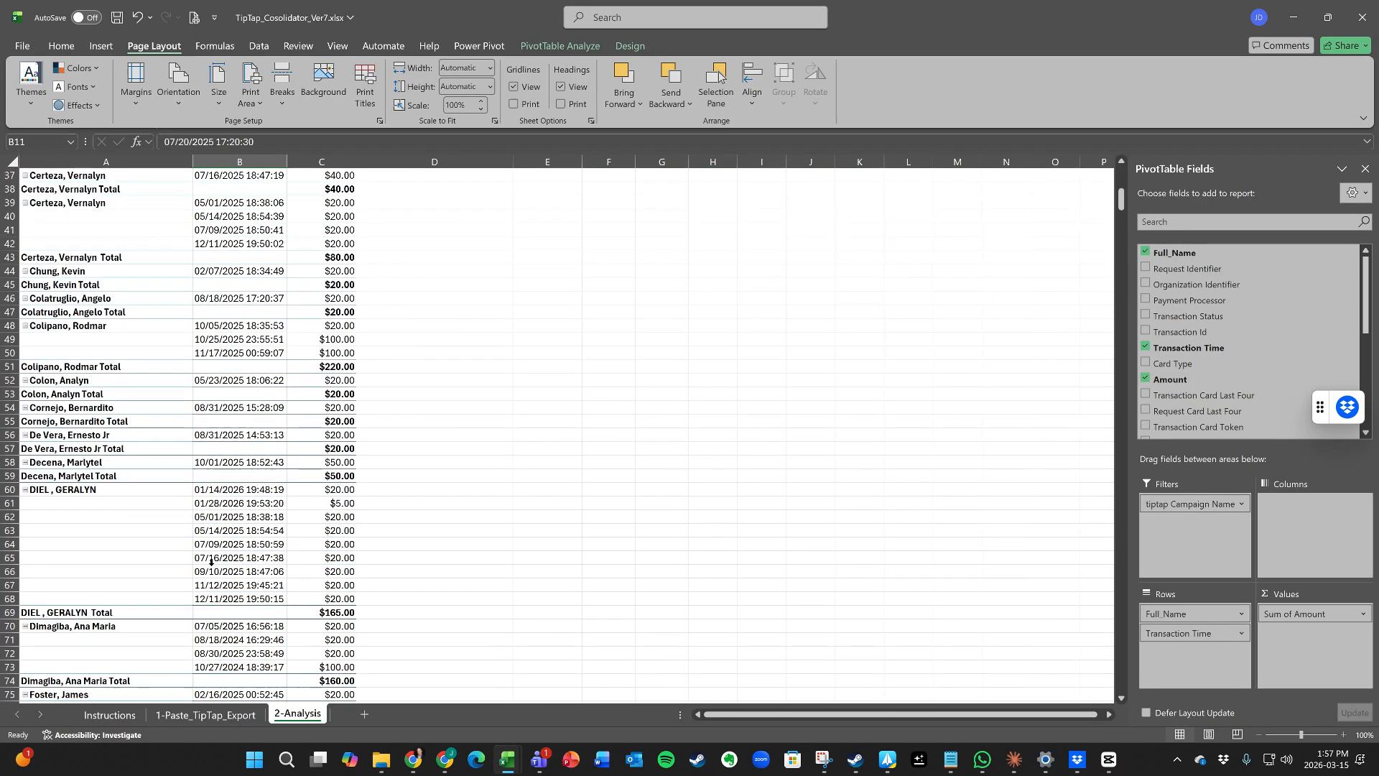
pyautogui.scroll(12, 211, 562)
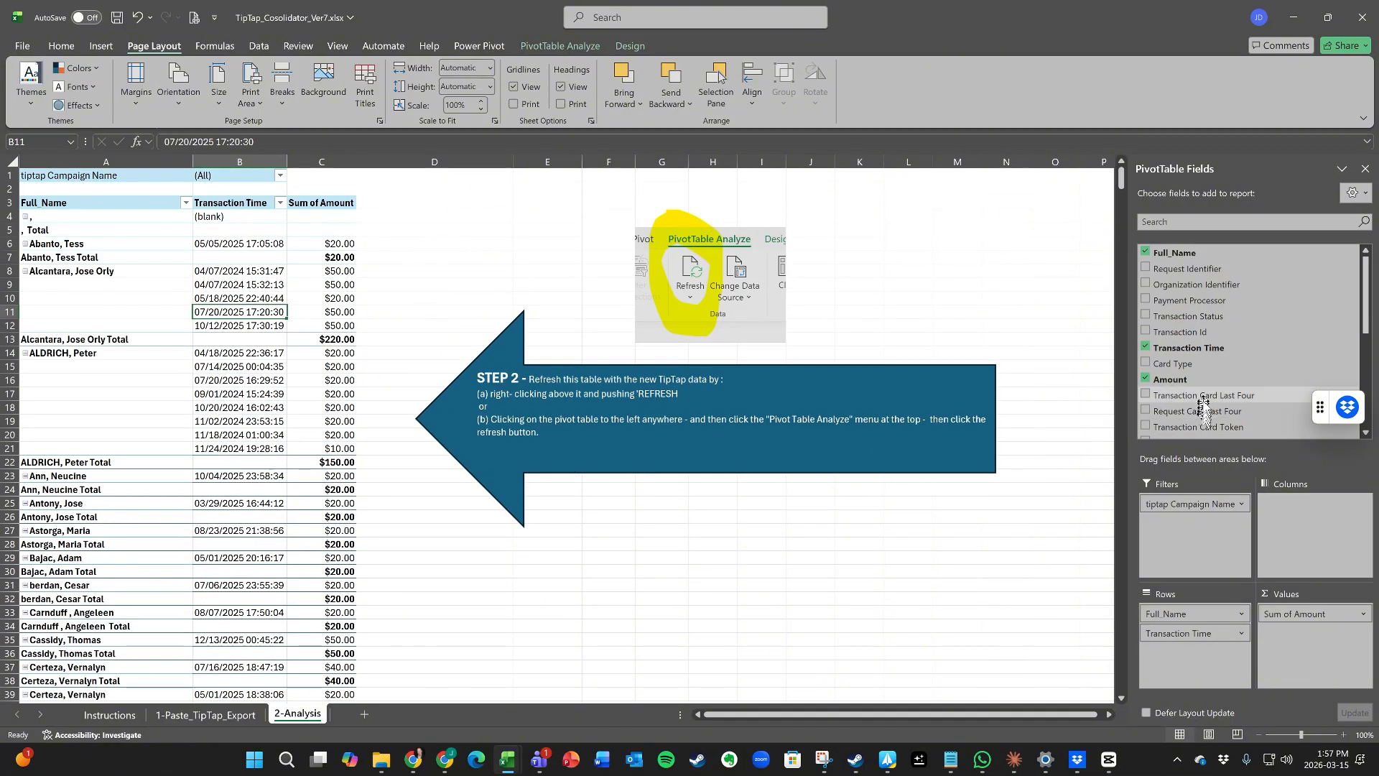
pyautogui.click(1145, 347)
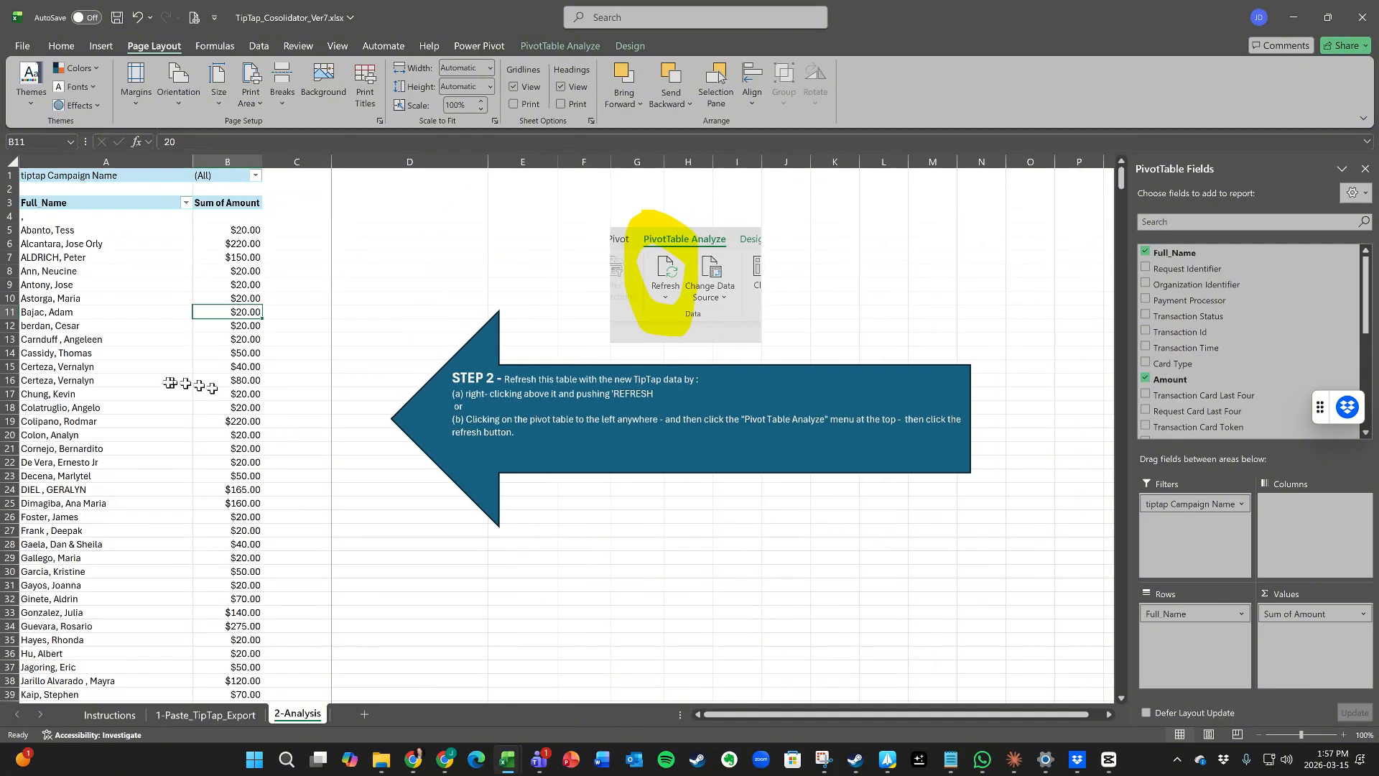
pyautogui.click(136, 346)
pyautogui.click(99, 327)
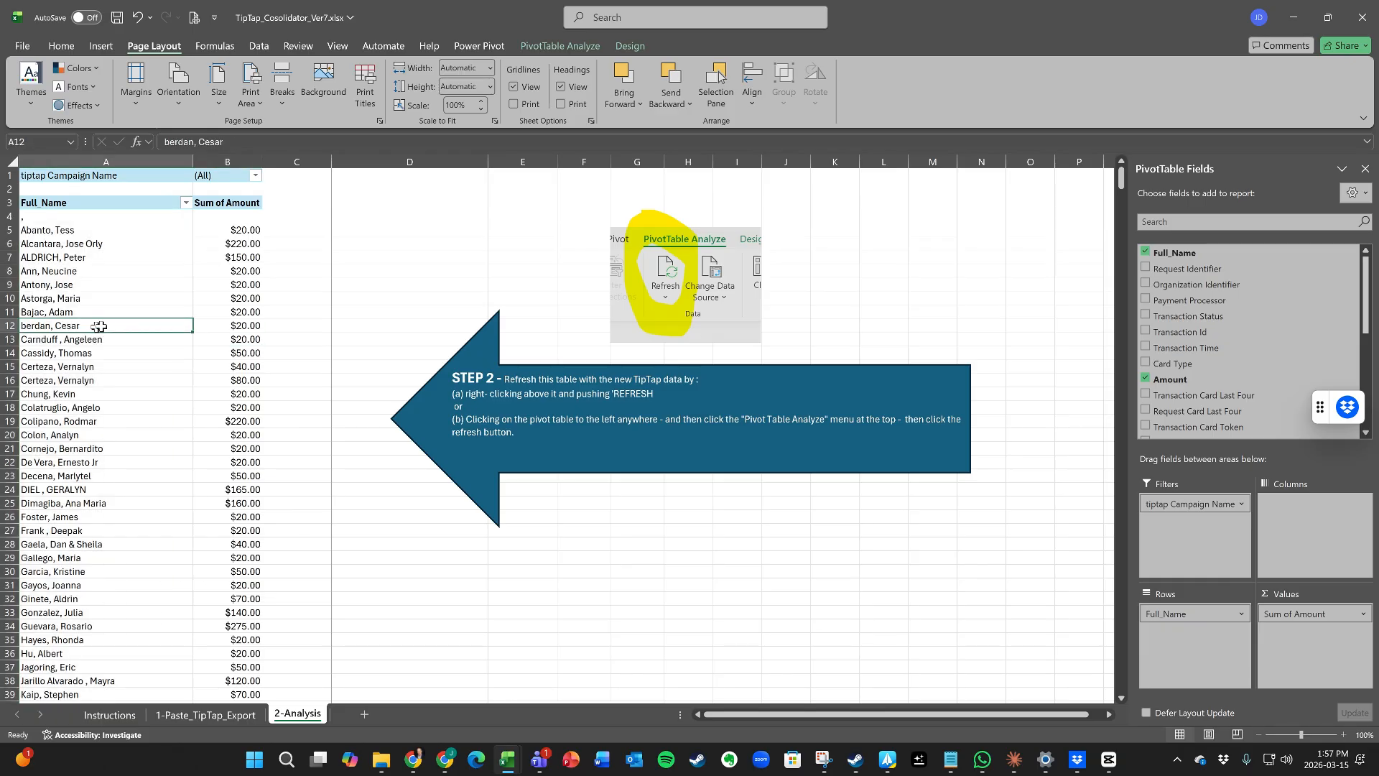
pyautogui.click(1145, 348)
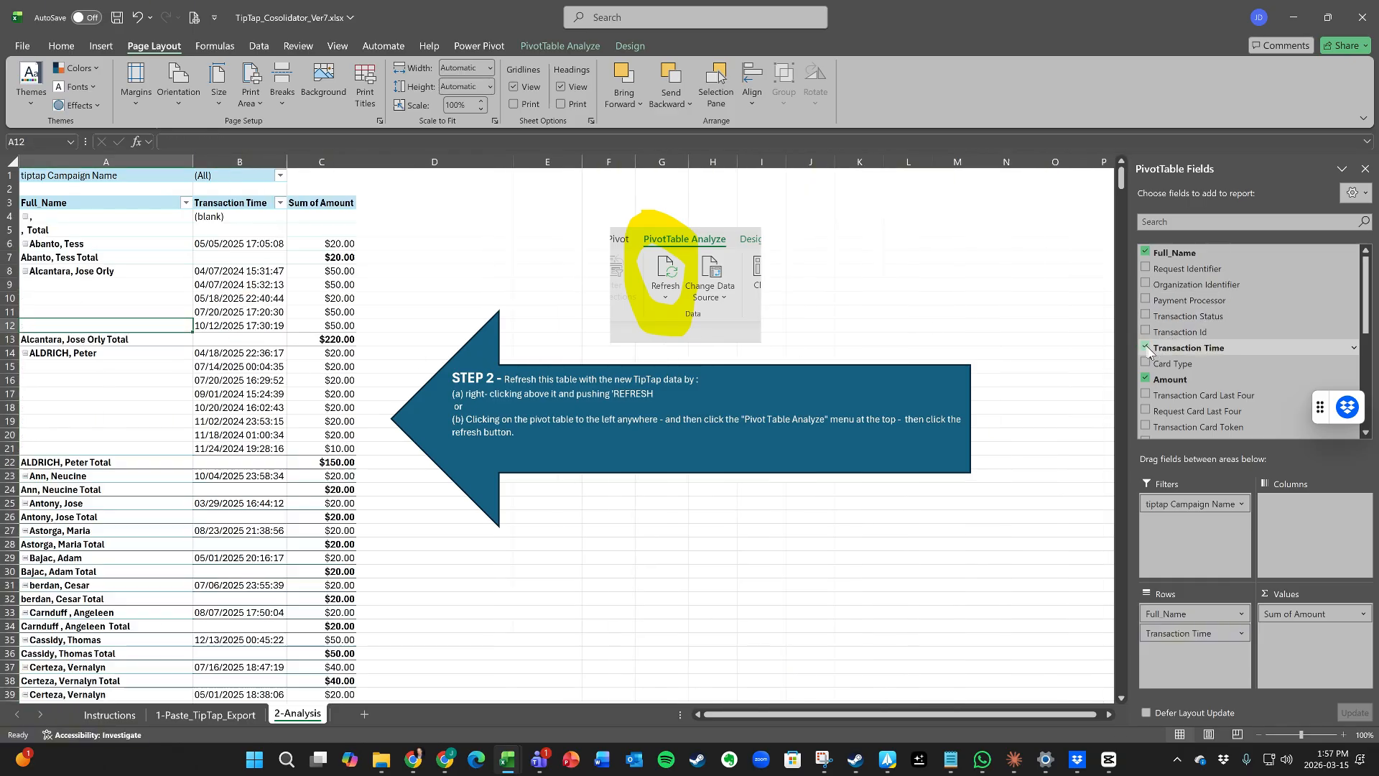
pyautogui.click(23, 48)
# Step: Preview the pivot as the 23-page Tip Tap Colsolidation Report, then return to 2-Analysis
pyautogui.click(52, 266)
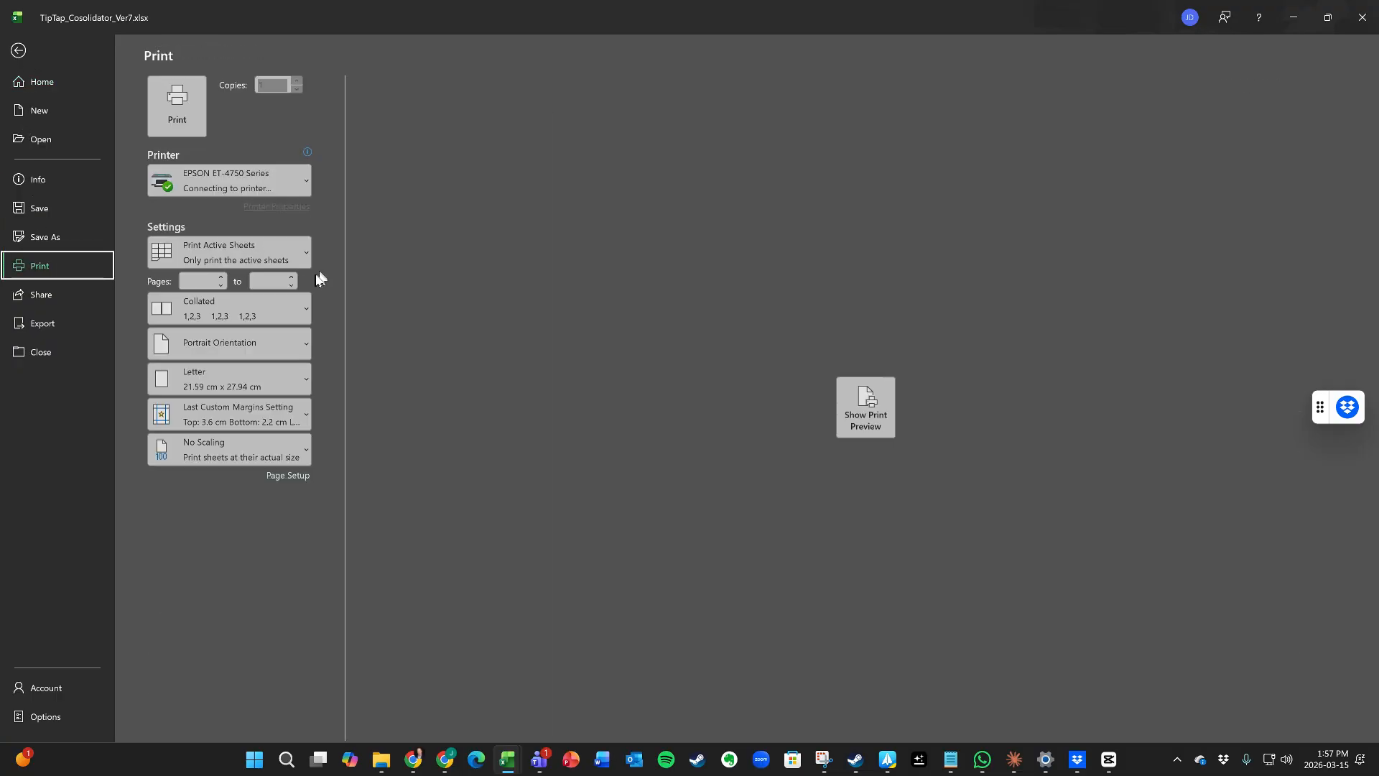
pyautogui.click(868, 408)
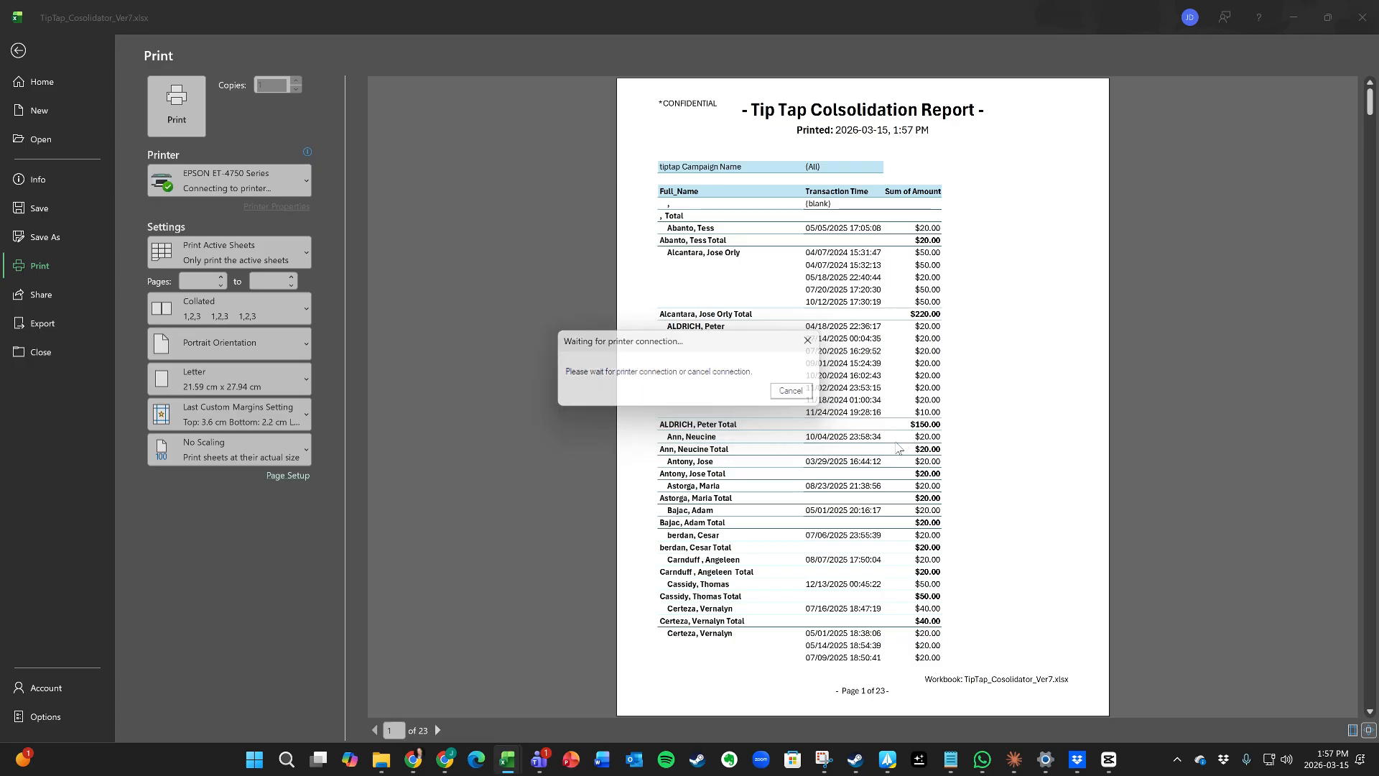
pyautogui.scroll(-5, 785, 513)
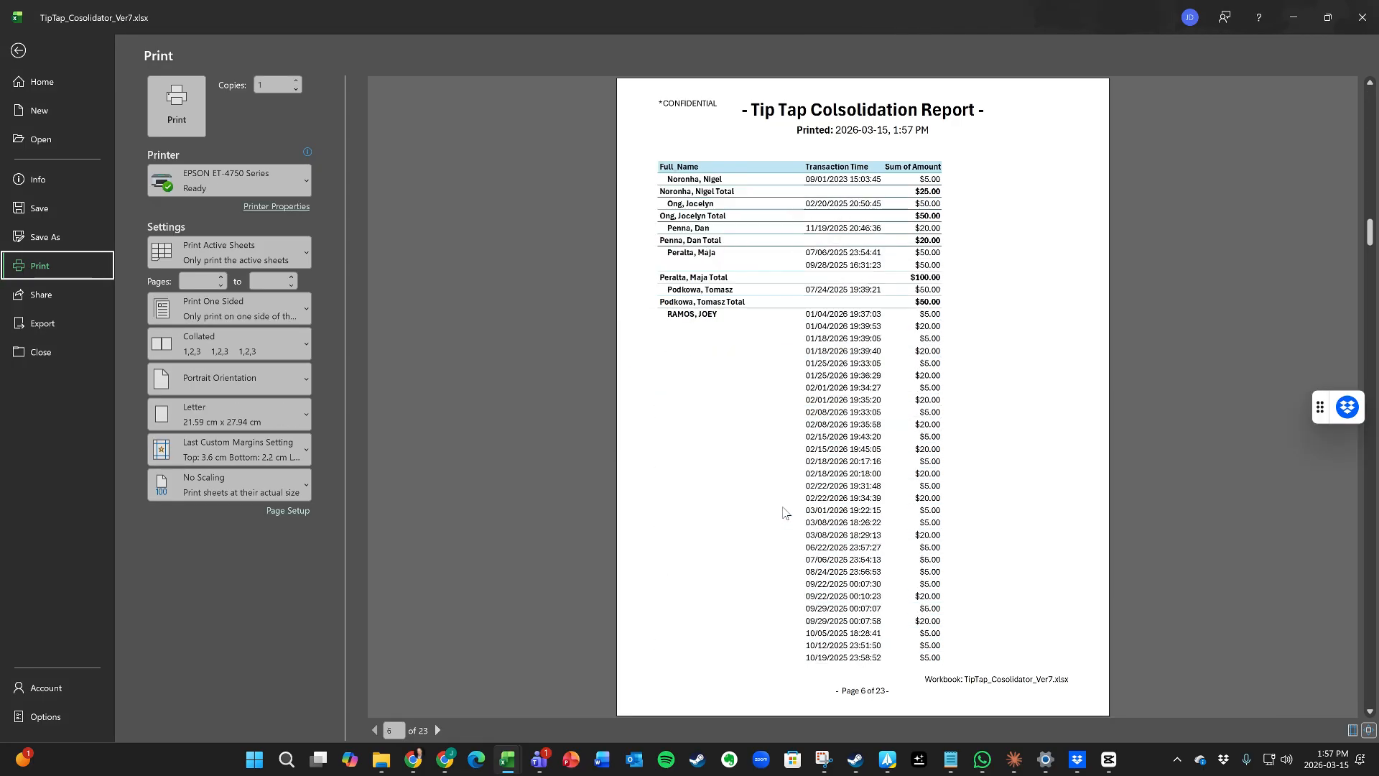
pyautogui.scroll(-5, 785, 512)
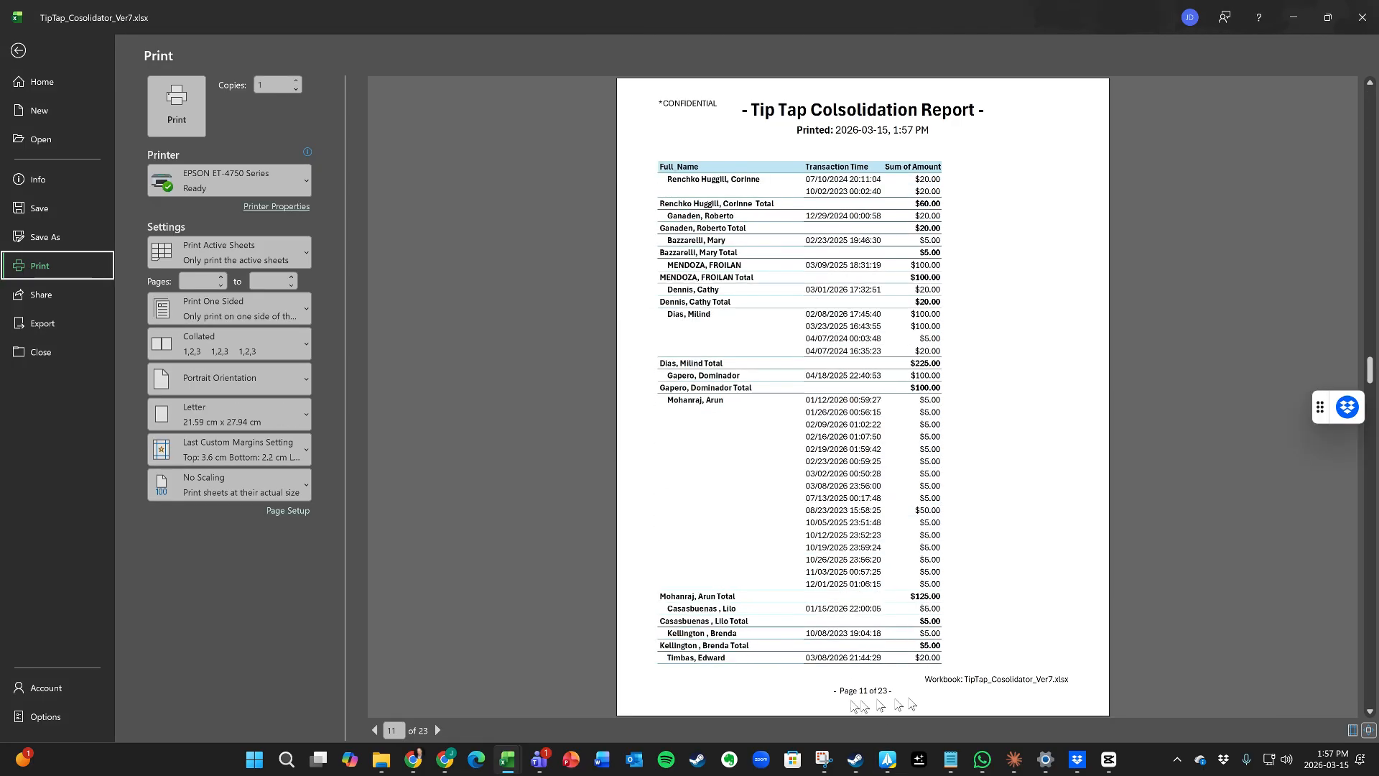
pyautogui.scroll(8, 826, 693)
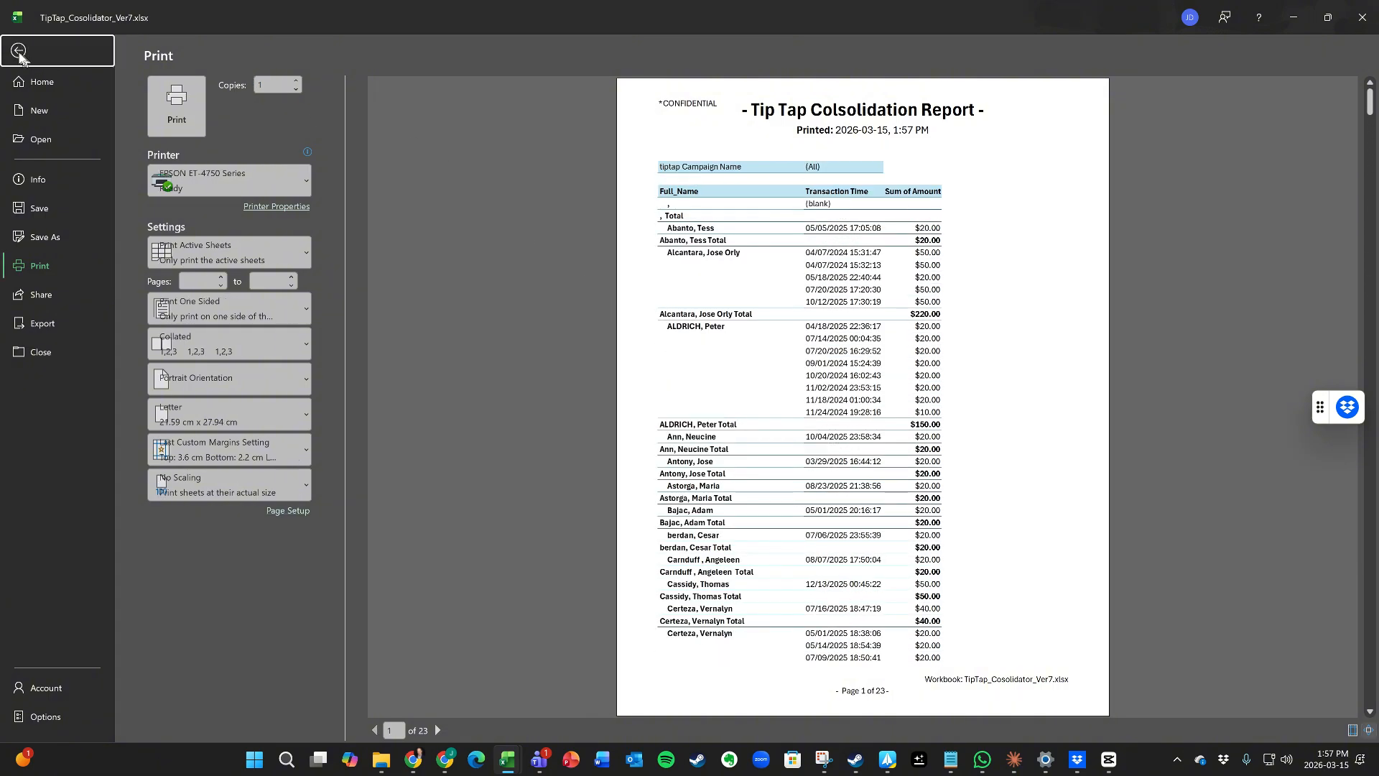
pyautogui.click(28, 54)
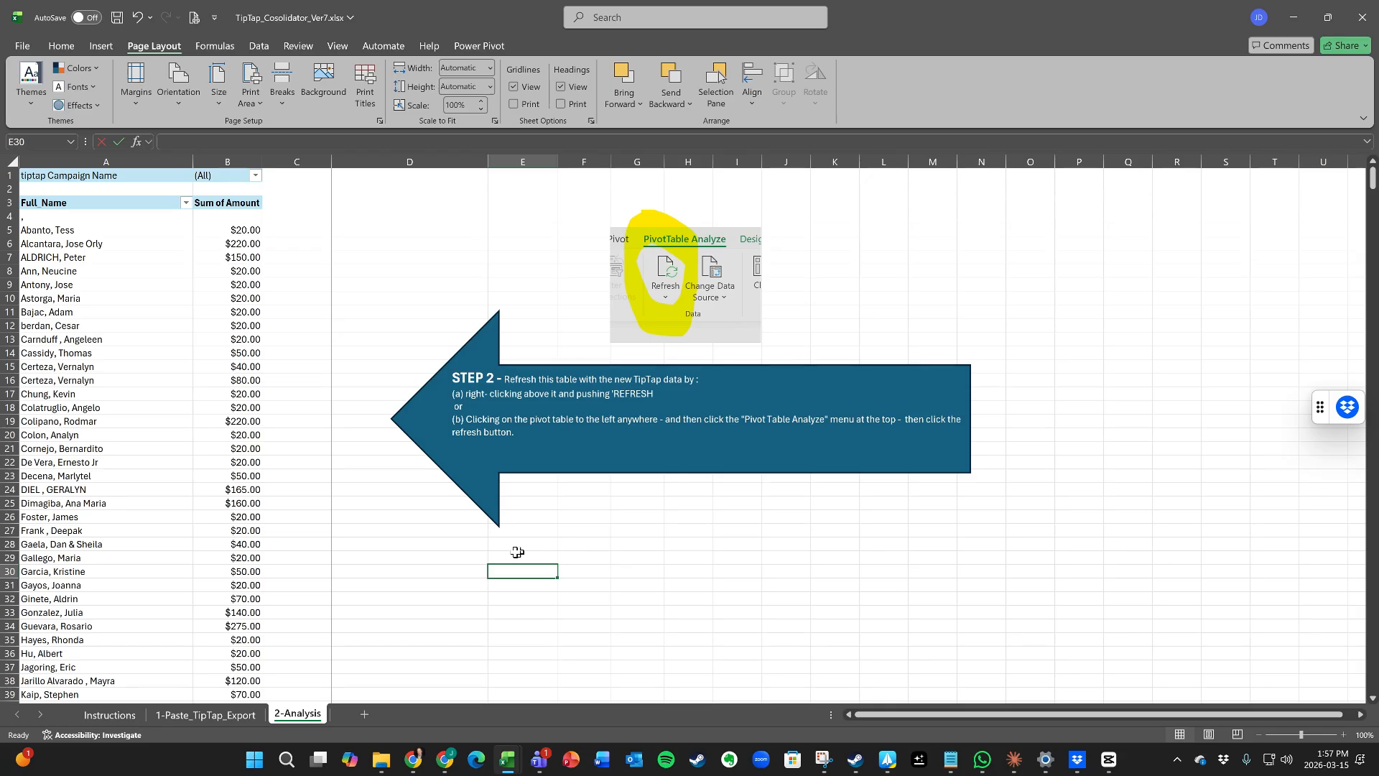
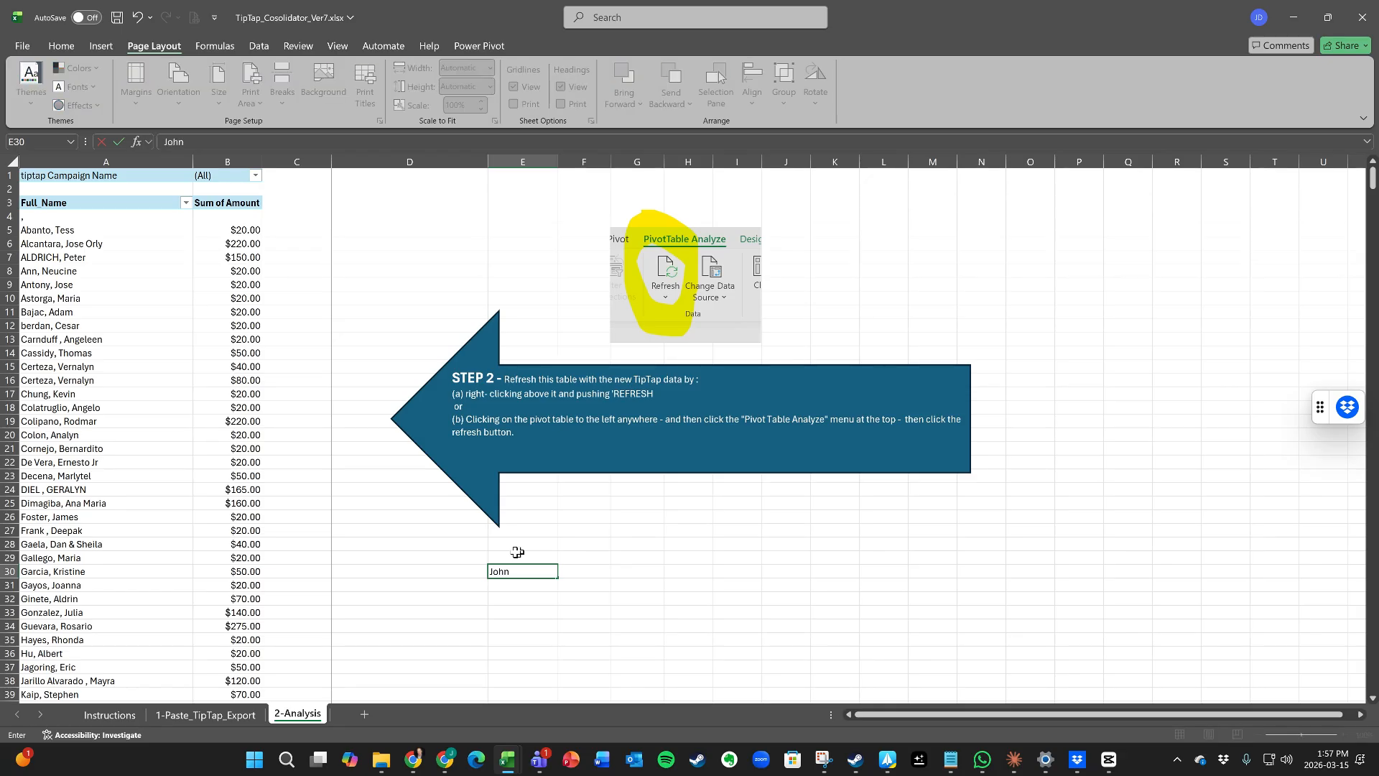
# Step: Enter a contact's full name in E30, e-mail address in E31 and phone number in E32
pyautogui.press('Return')
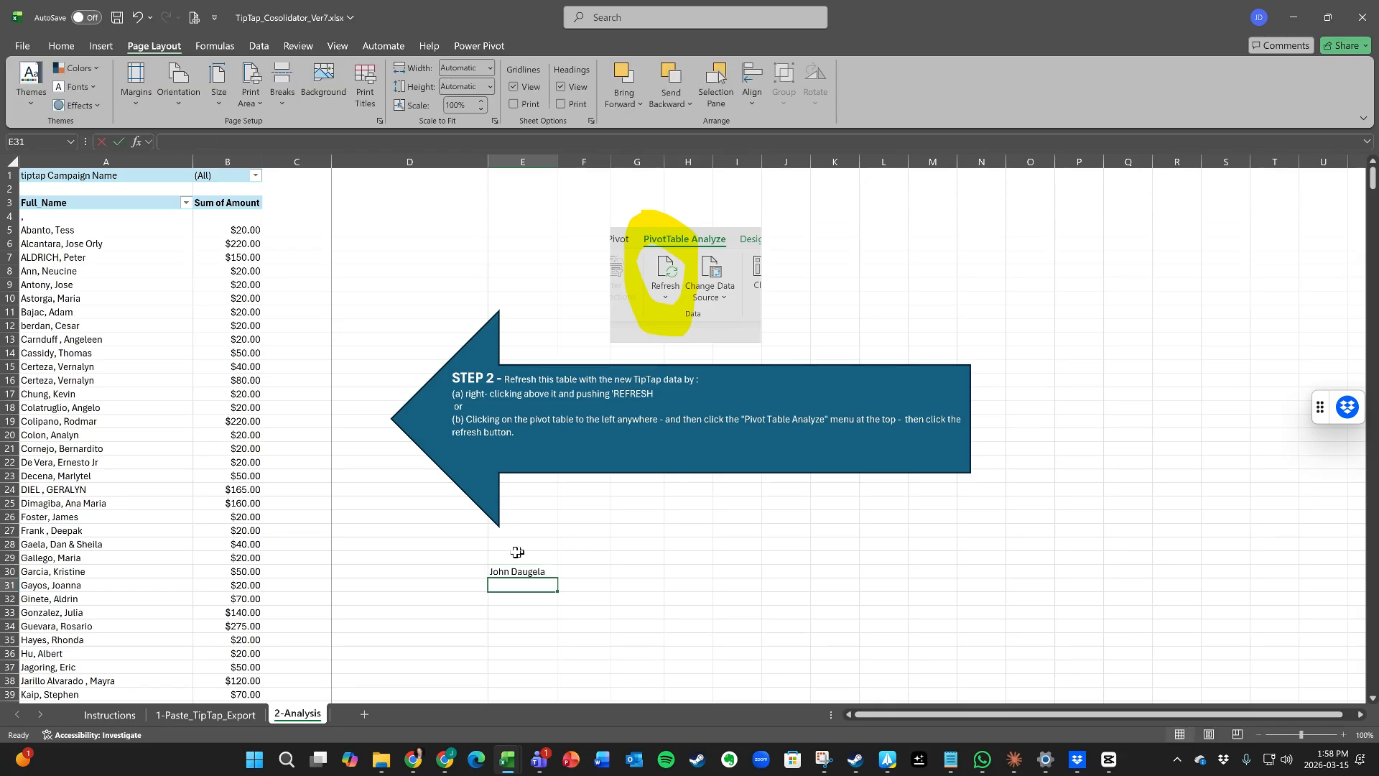
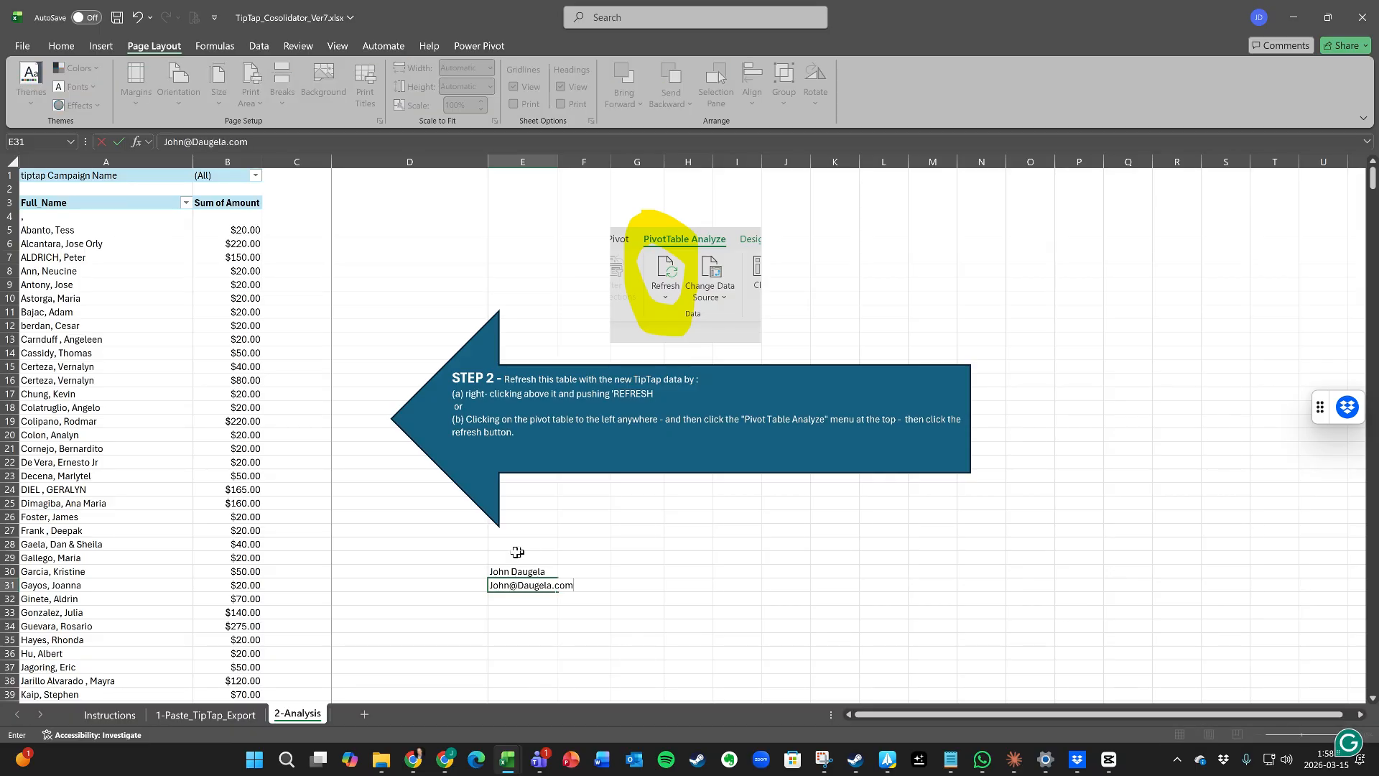
pyautogui.press('Return')
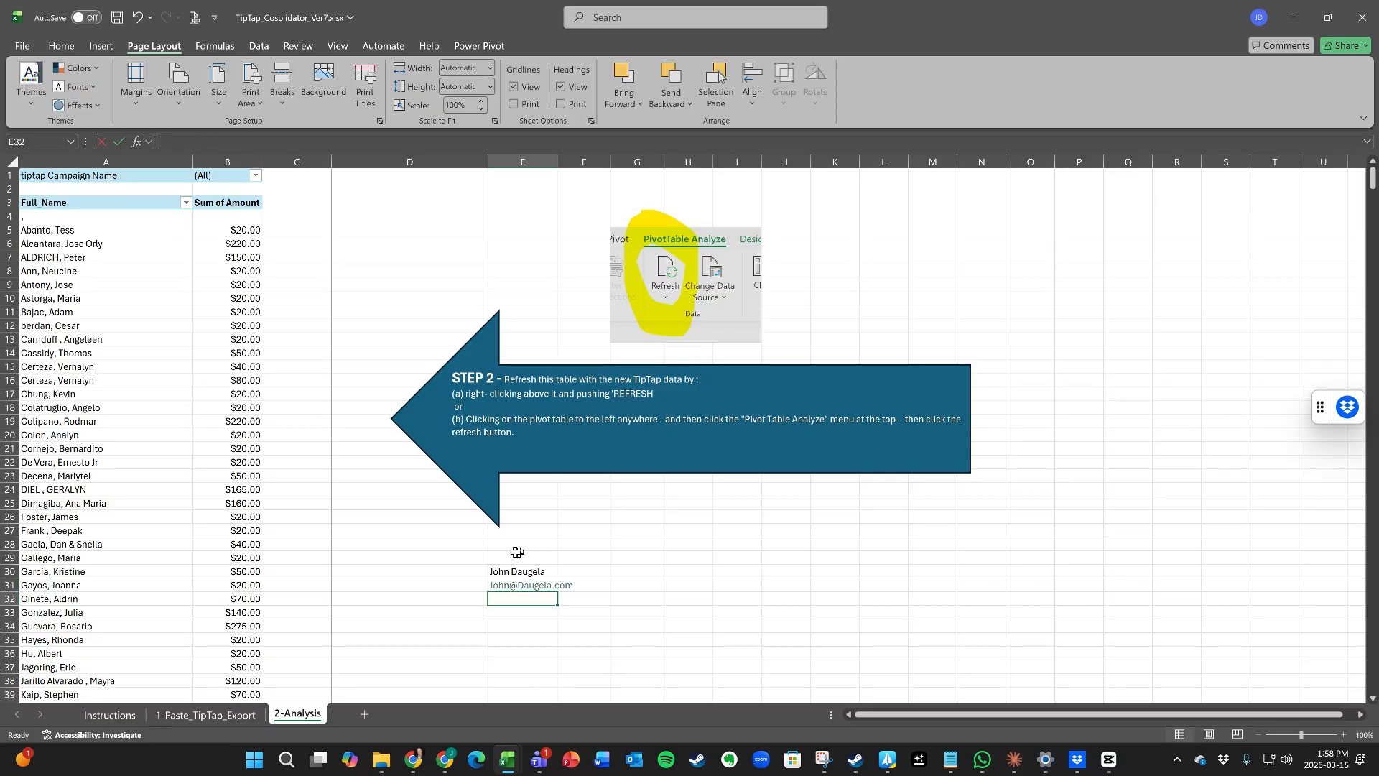
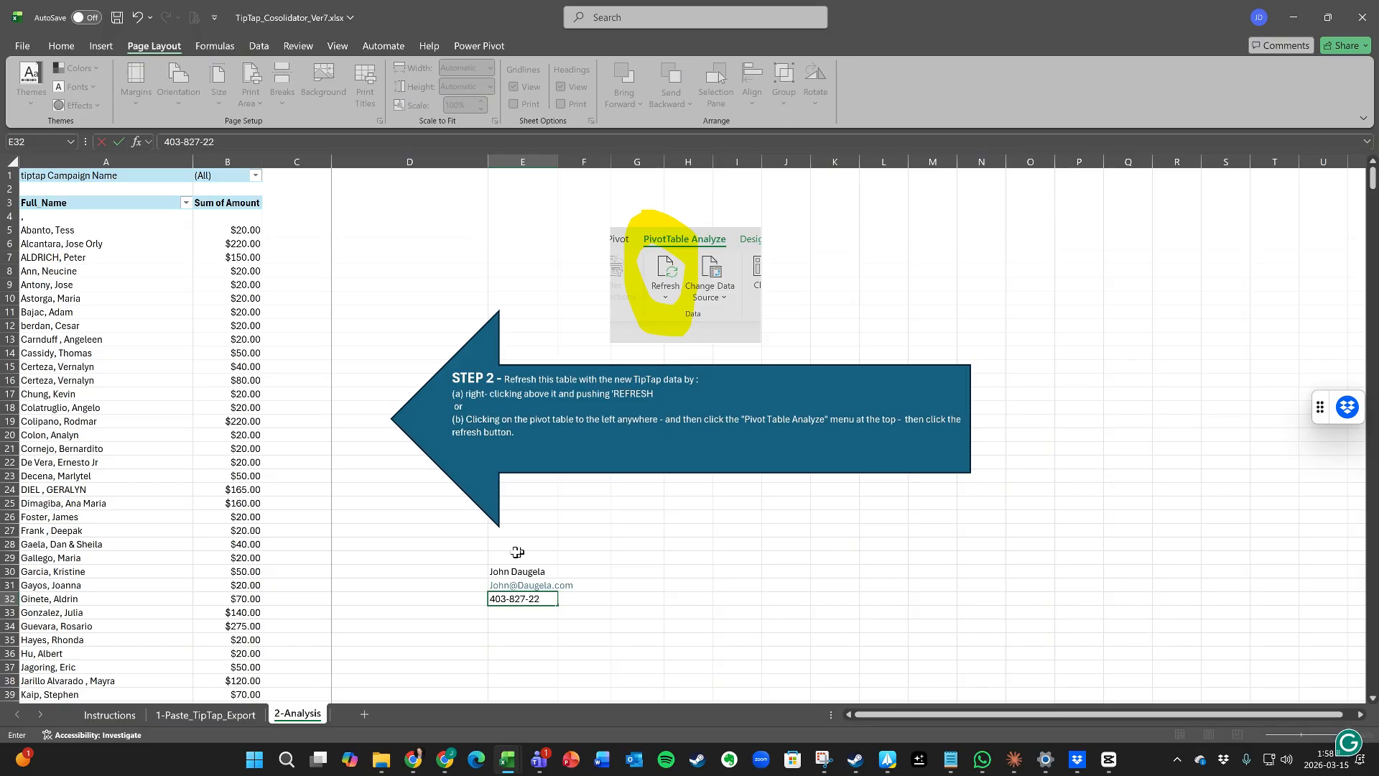
pyautogui.press('Return')
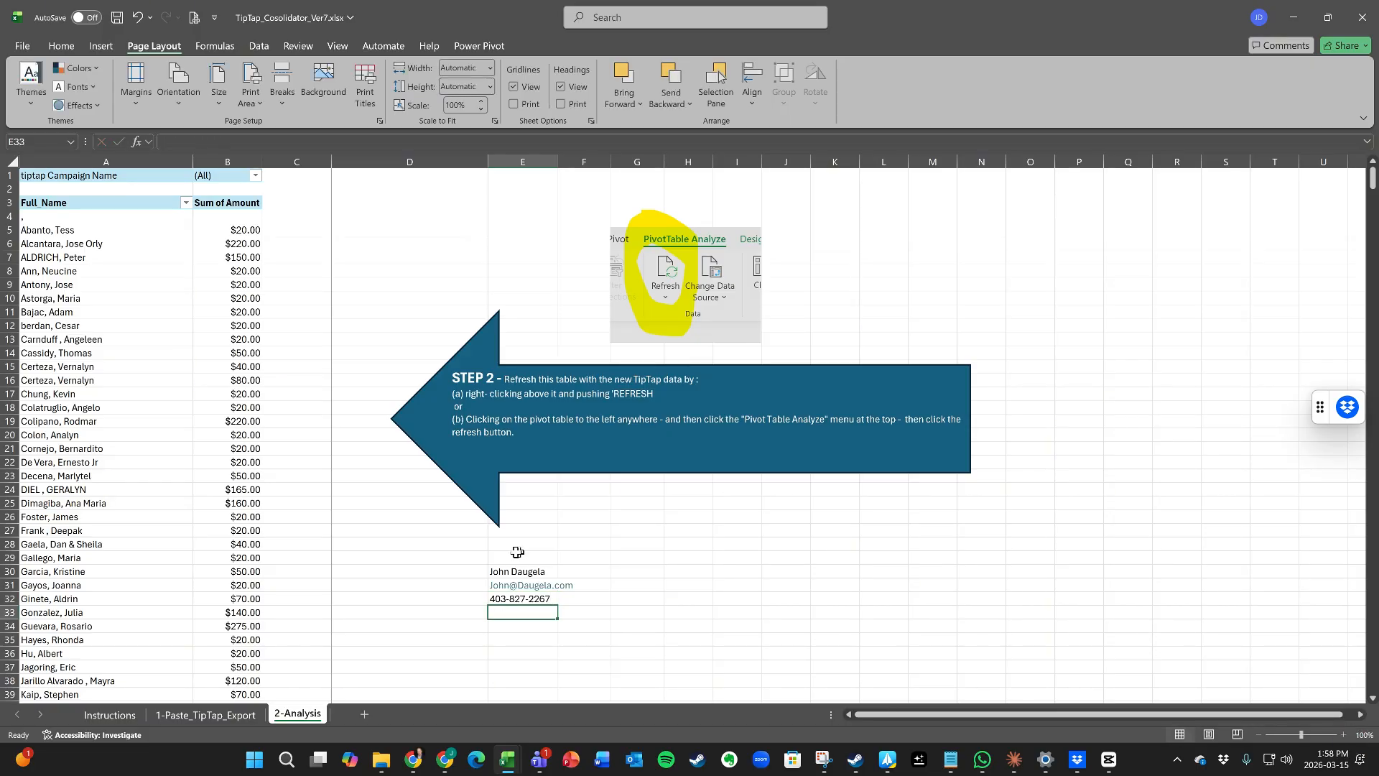